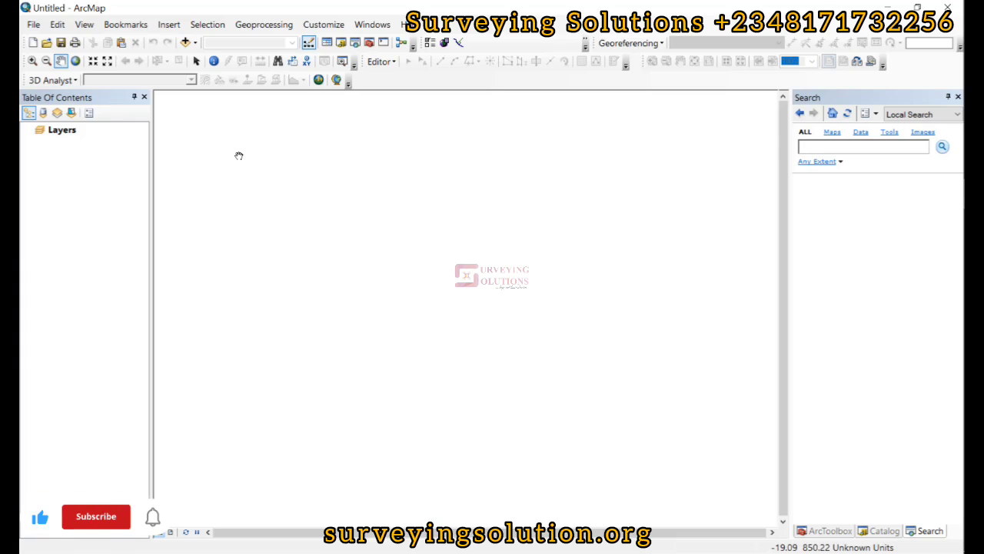
- Load Data_.csv as the table in the Add XY Data dialog
{"action": "left_click", "coordinate": [34, 25]}
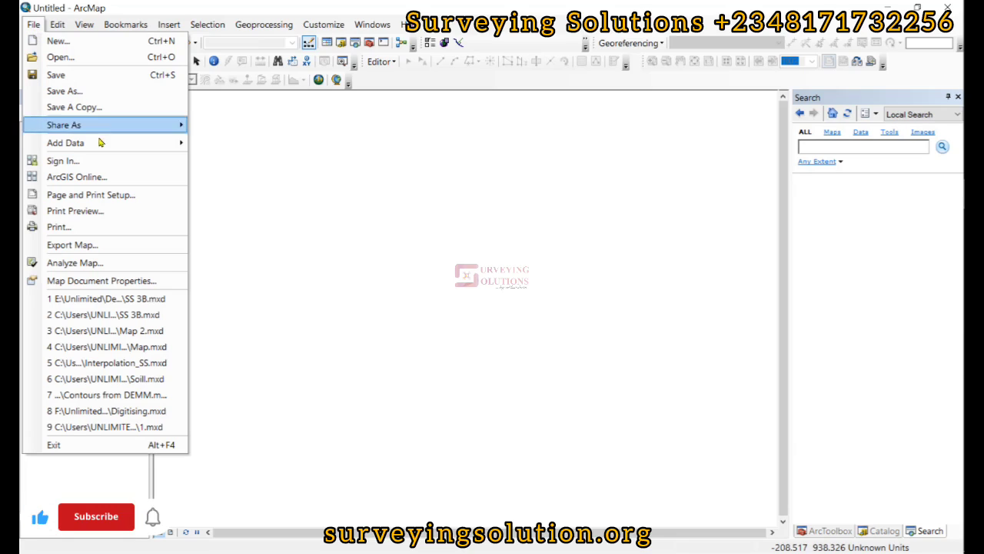
{"action": "mouse_move", "coordinate": [100, 145]}
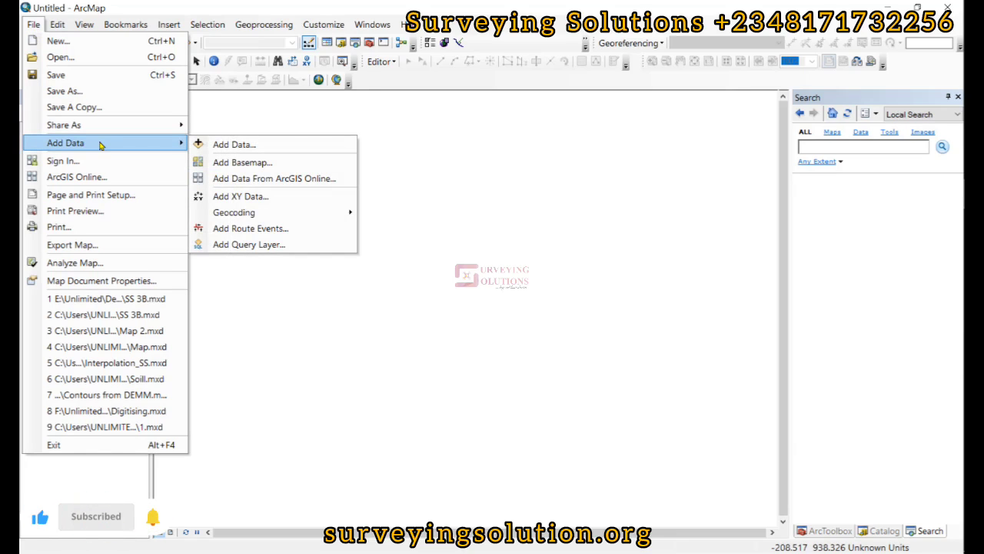
{"action": "left_click", "coordinate": [243, 197]}
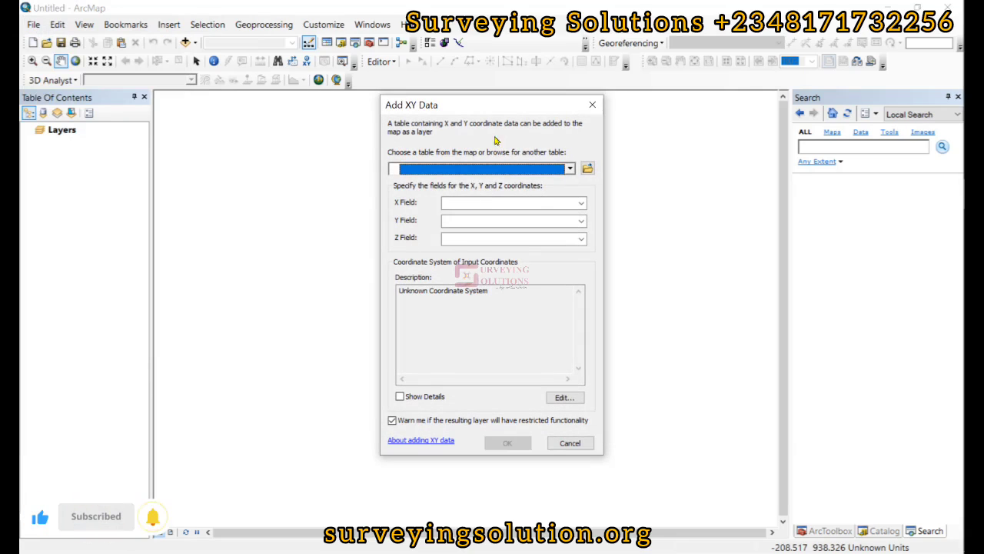
{"action": "left_click", "coordinate": [589, 168]}
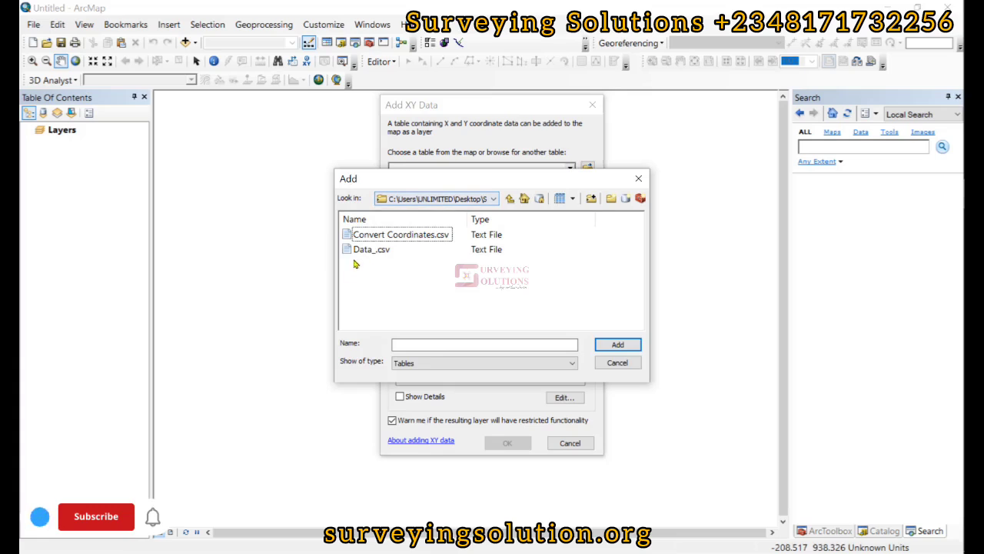
{"action": "left_click", "coordinate": [364, 252]}
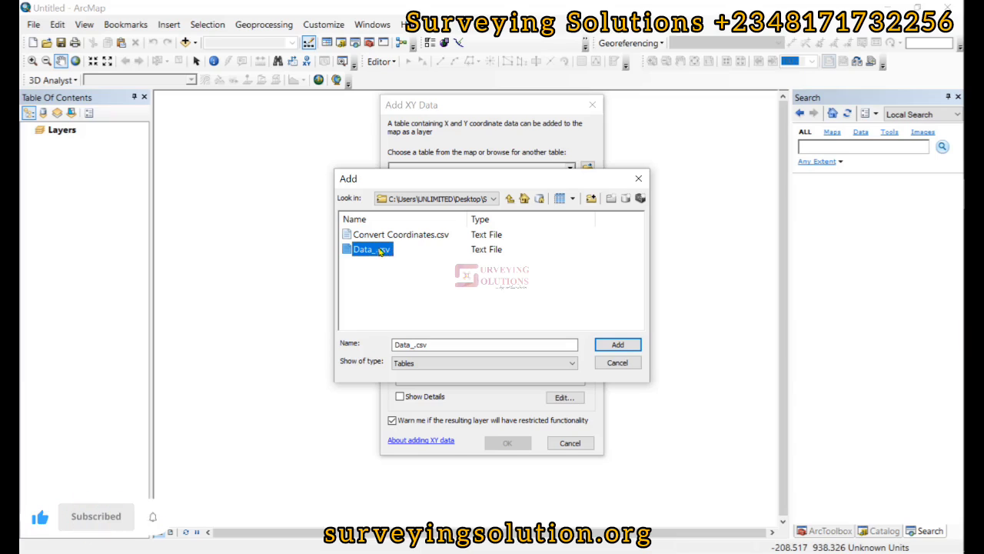
{"action": "left_click", "coordinate": [619, 344]}
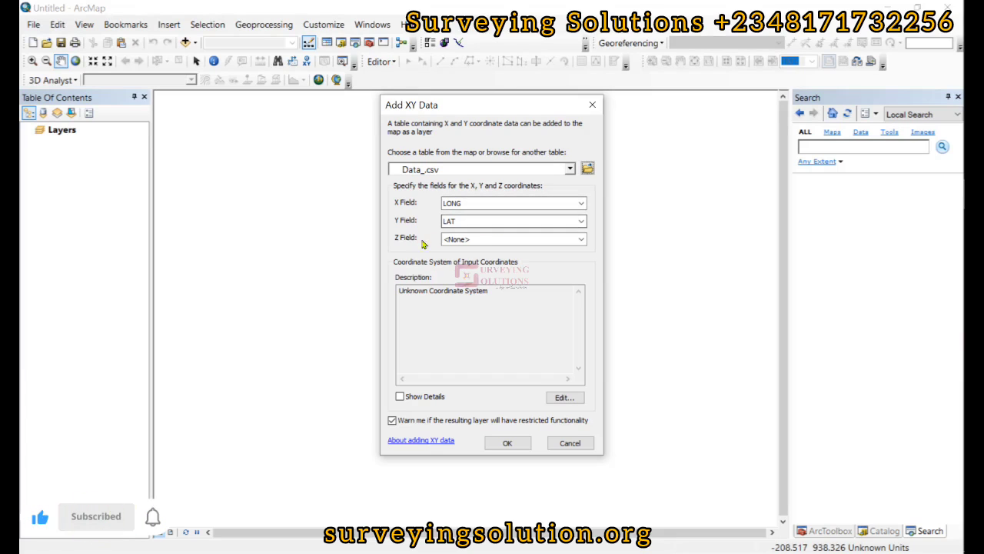
- Set ALT as the Z field, then edit the input coordinate system
{"action": "left_click", "coordinate": [483, 239]}
{"action": "left_click", "coordinate": [458, 276]}
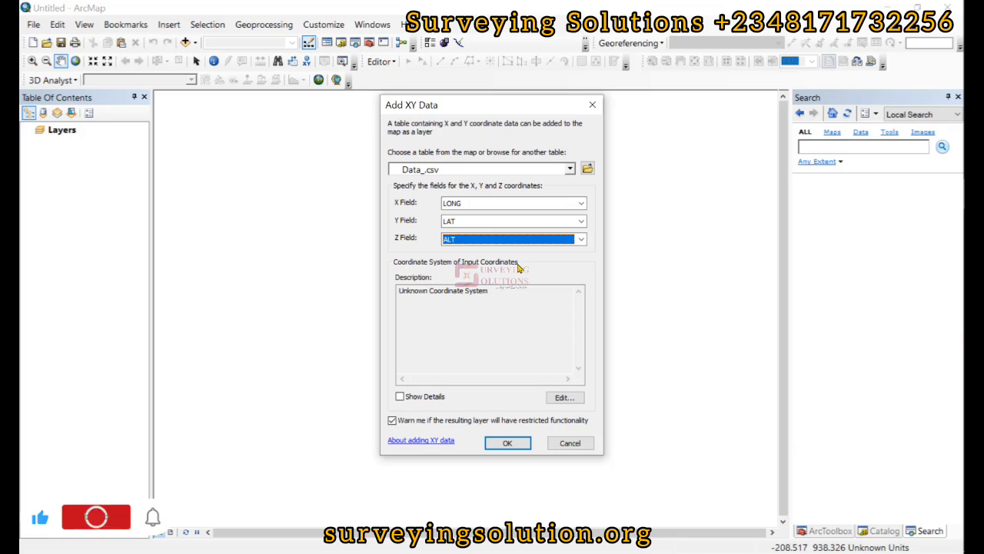
{"action": "left_click", "coordinate": [564, 397]}
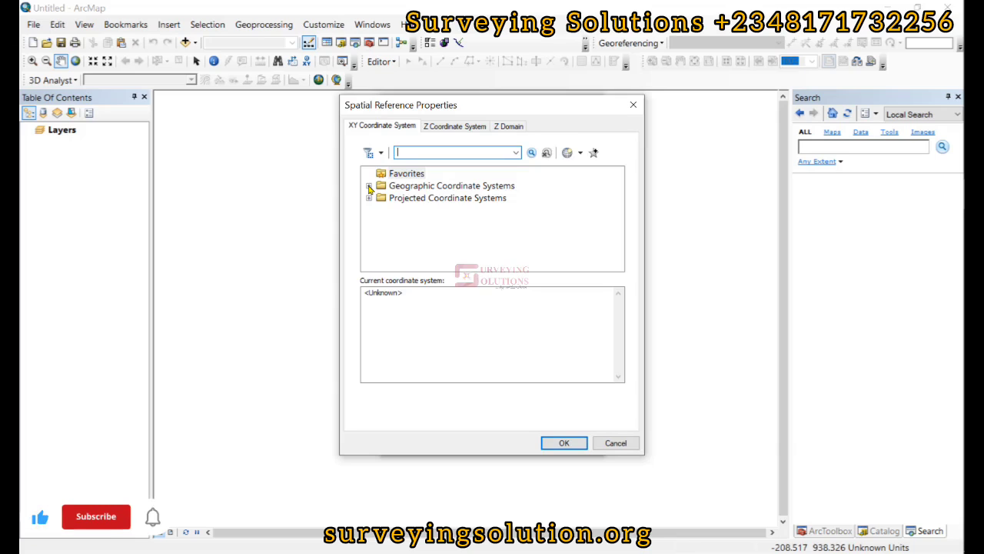
- Choose Geographic > World > WGS 1984 as the input coordinate system
{"action": "left_click", "coordinate": [369, 186]}
{"action": "scroll", "coordinate": [369, 190], "scroll_direction": "down", "scroll_amount": 3}
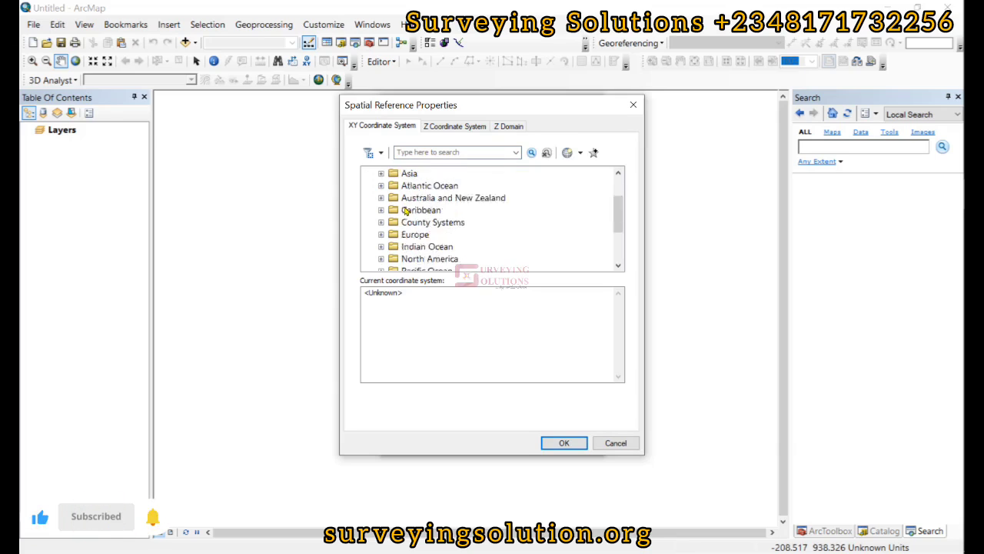
{"action": "left_click", "coordinate": [381, 247]}
{"action": "scroll", "coordinate": [383, 251], "scroll_direction": "down", "scroll_amount": 6}
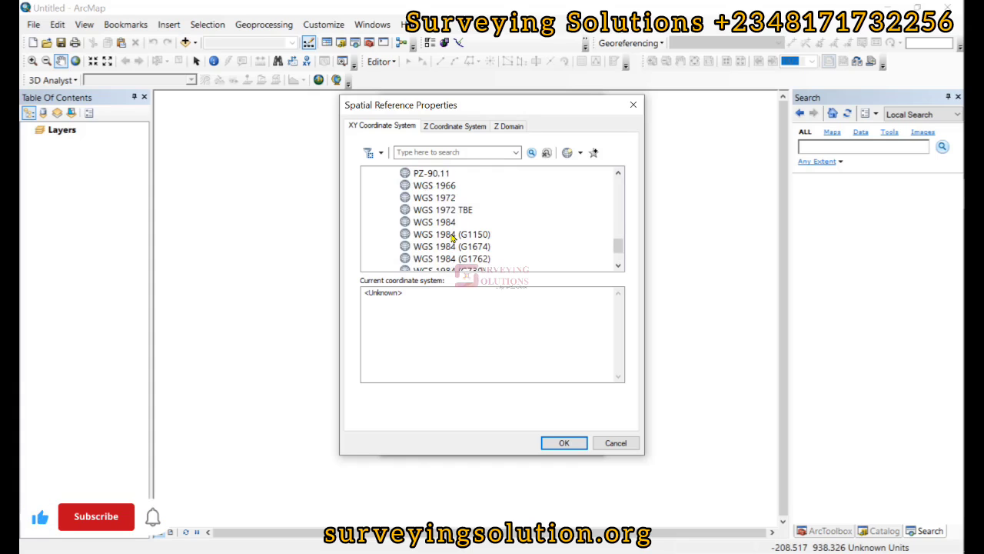
{"action": "scroll", "coordinate": [434, 181], "scroll_direction": "up", "scroll_amount": 2}
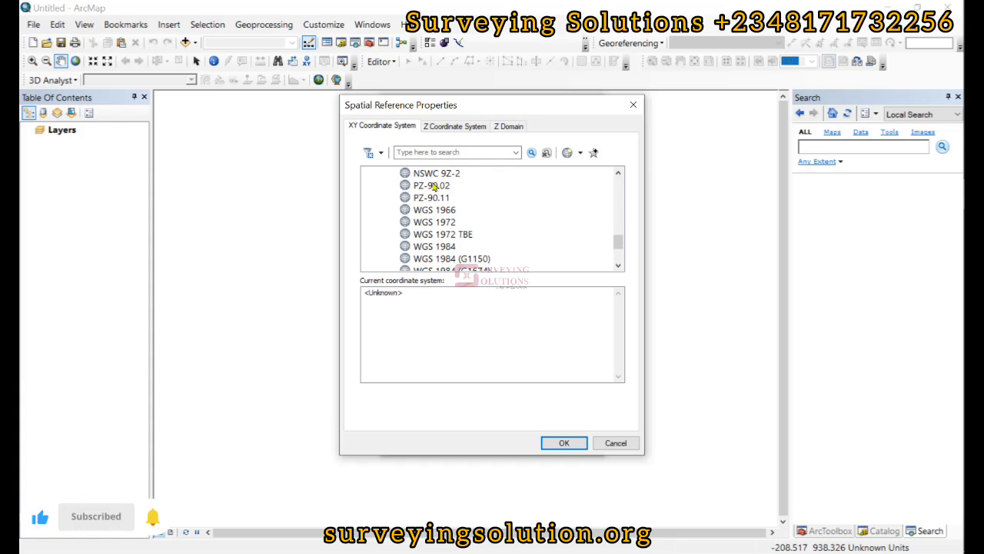
{"action": "left_click", "coordinate": [432, 247]}
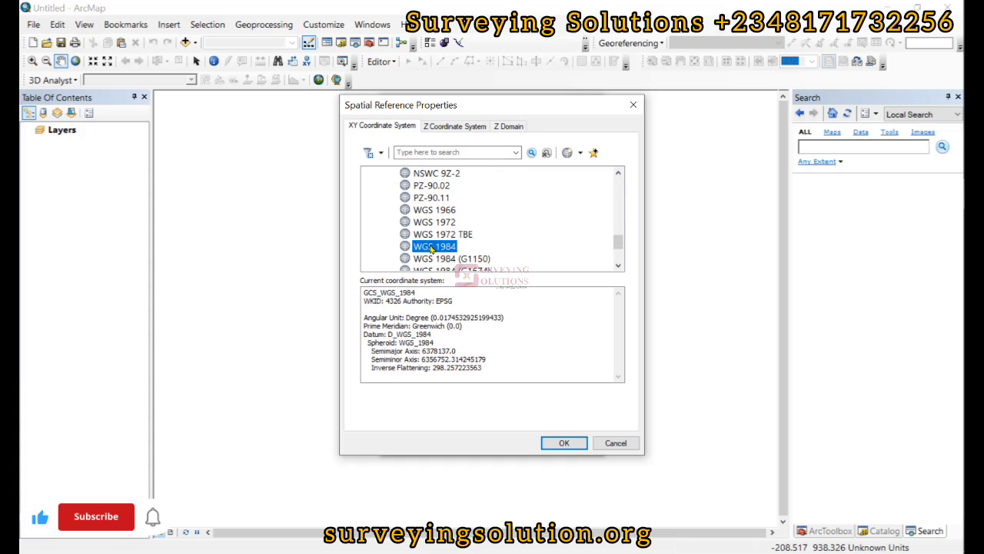
{"action": "left_click", "coordinate": [544, 444]}
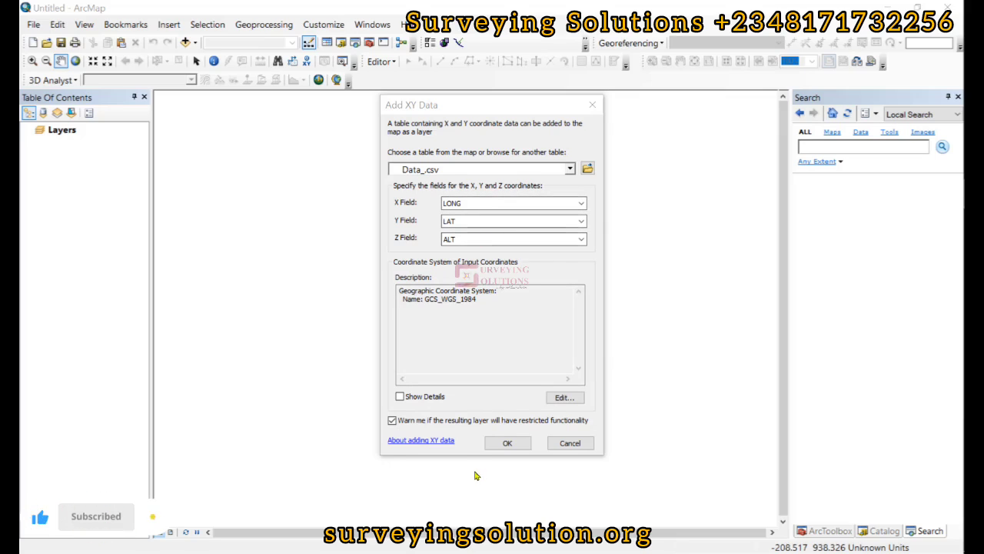
- Create the Data_.csv Events layer, accepting the Object-ID warning, and select it
{"action": "left_click", "coordinate": [508, 444]}
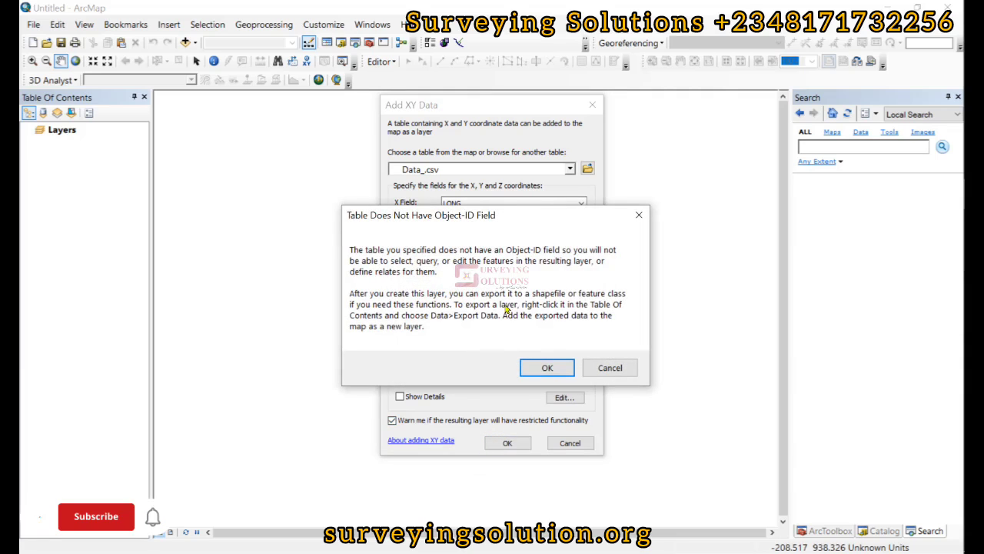
{"action": "left_click", "coordinate": [546, 367]}
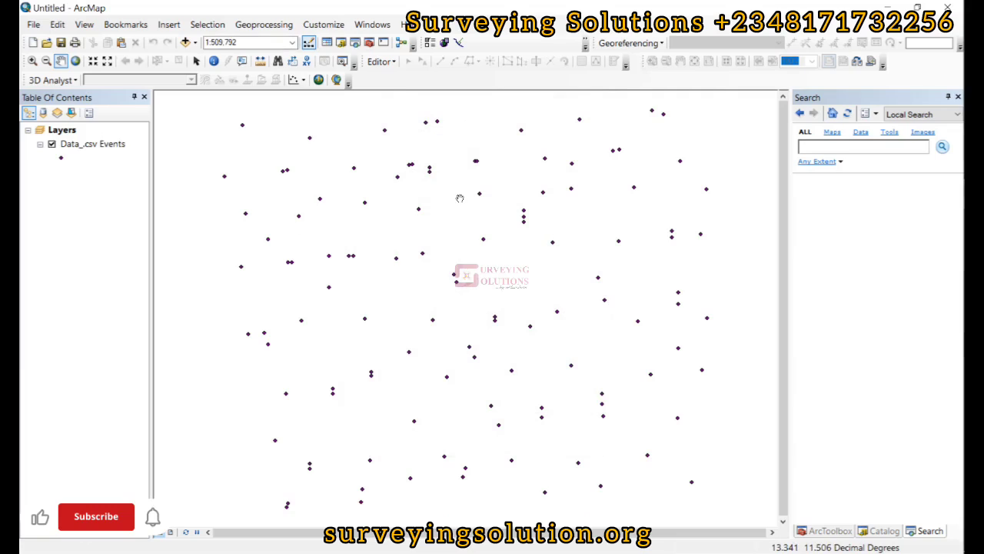
{"action": "left_click", "coordinate": [85, 149]}
- Start exporting the Data_.csv Events layer's data with All features selected
{"action": "right_click", "coordinate": [86, 152]}
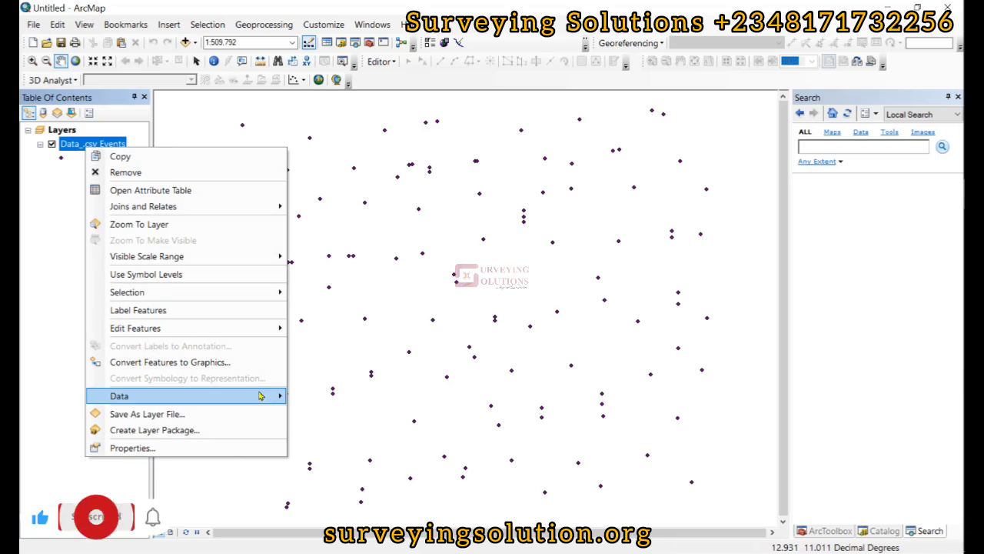
{"action": "mouse_move", "coordinate": [264, 400]}
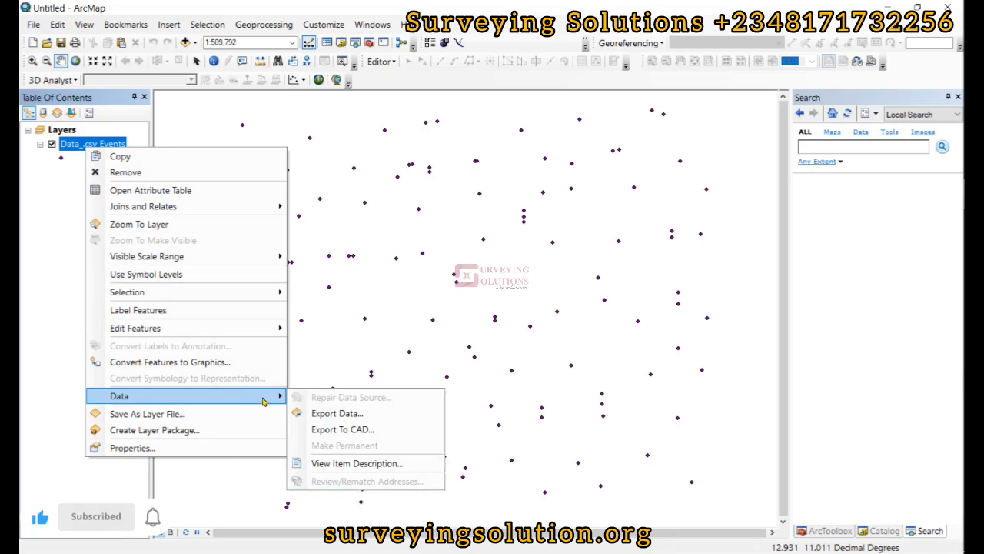
{"action": "left_click", "coordinate": [337, 413]}
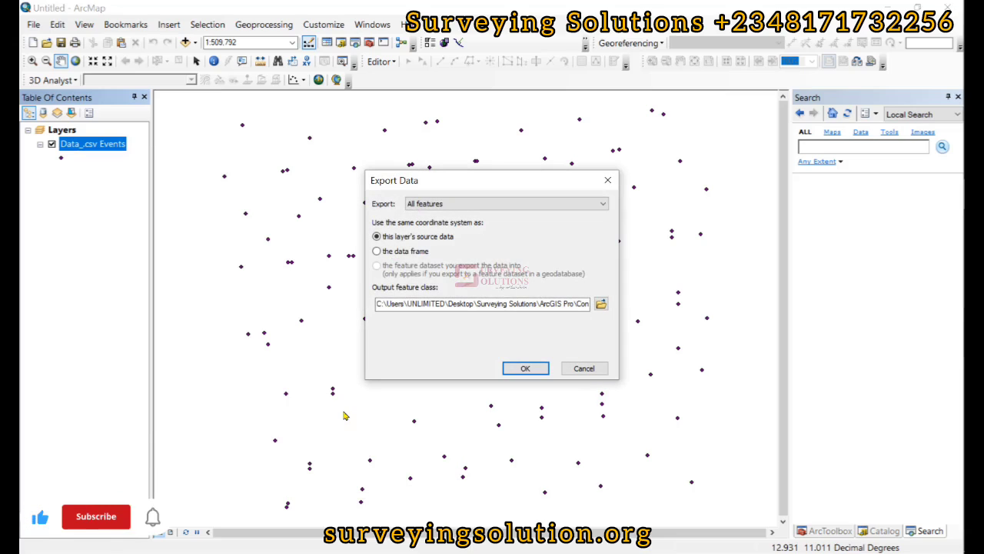
{"action": "left_click", "coordinate": [436, 205]}
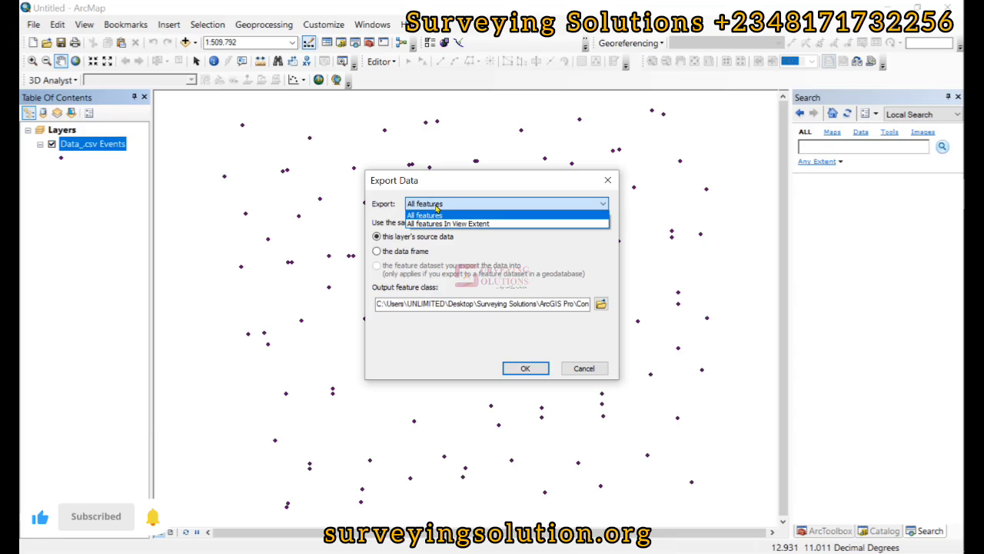
{"action": "left_click", "coordinate": [437, 207]}
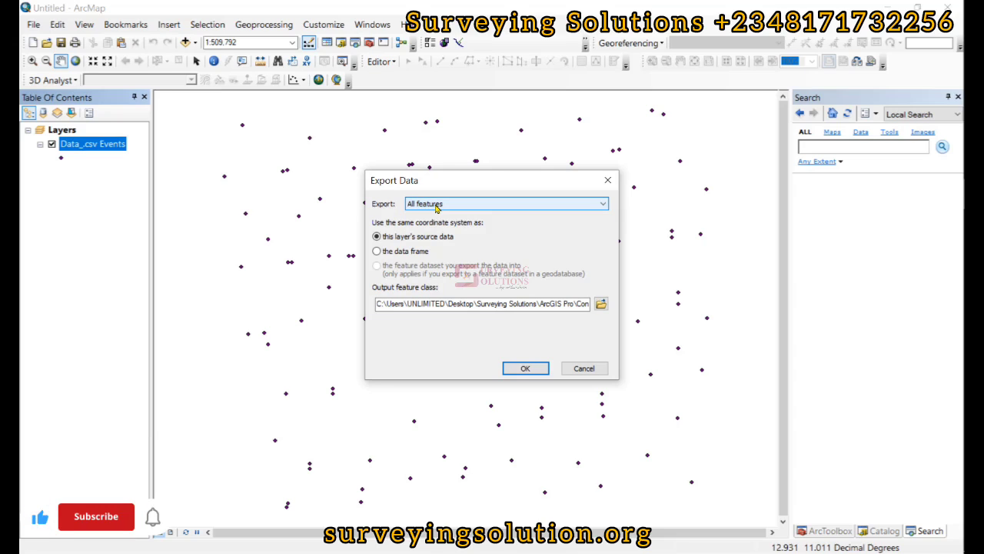
- Save the export as Data_SS.shp and add it to the map
{"action": "left_click", "coordinate": [601, 305]}
{"action": "double_click", "coordinate": [439, 344]}
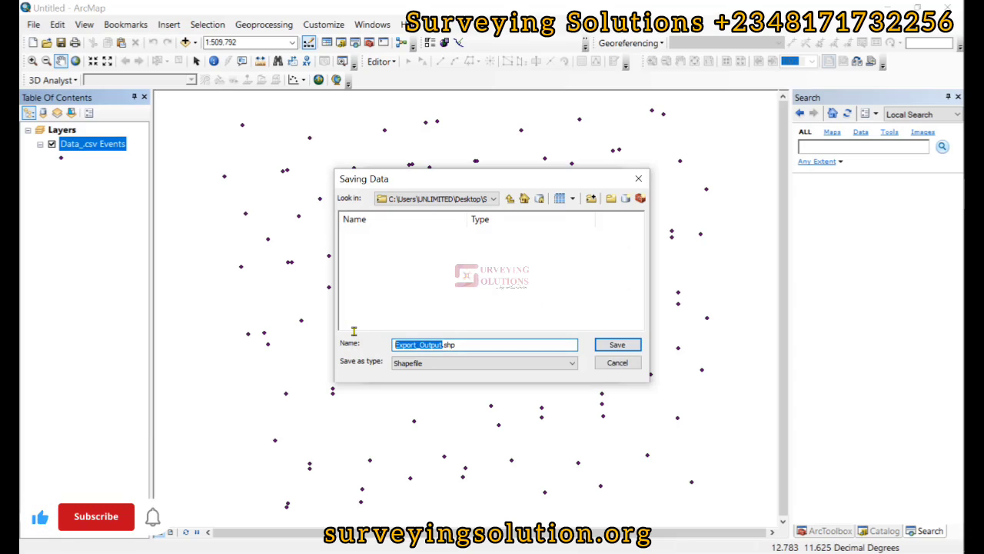
{"action": "type", "text": "D"}
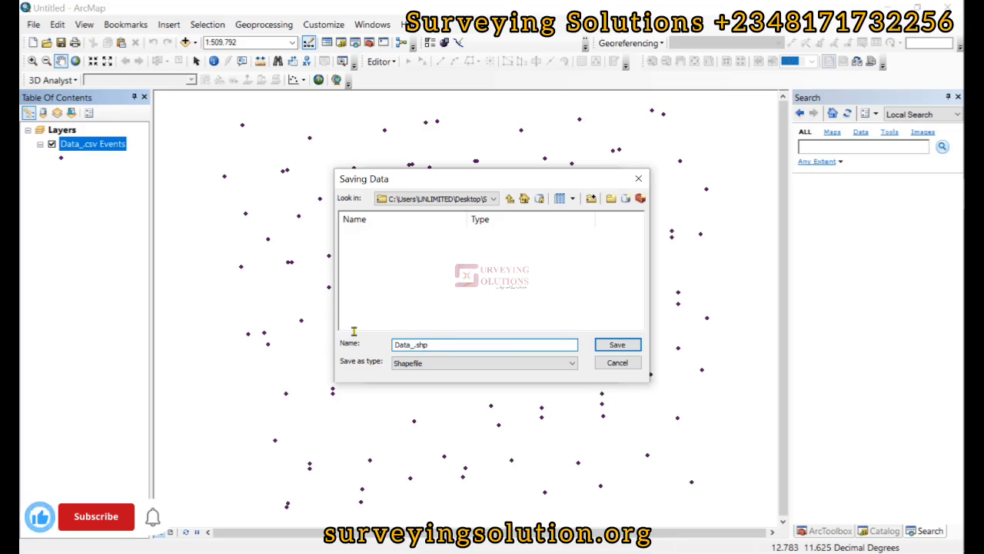
{"action": "type", "text": "ata_SS"}
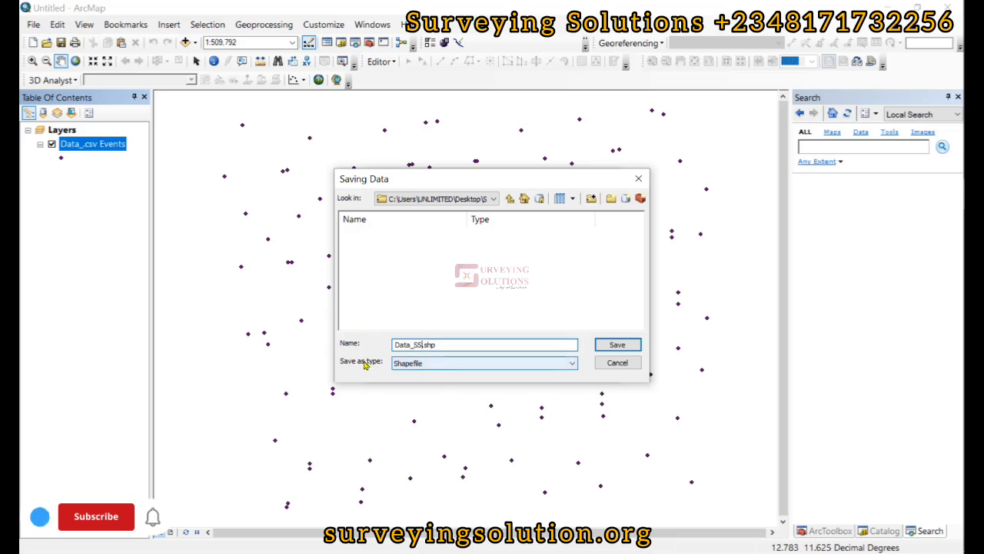
{"action": "left_click", "coordinate": [617, 345]}
{"action": "left_click", "coordinate": [517, 367]}
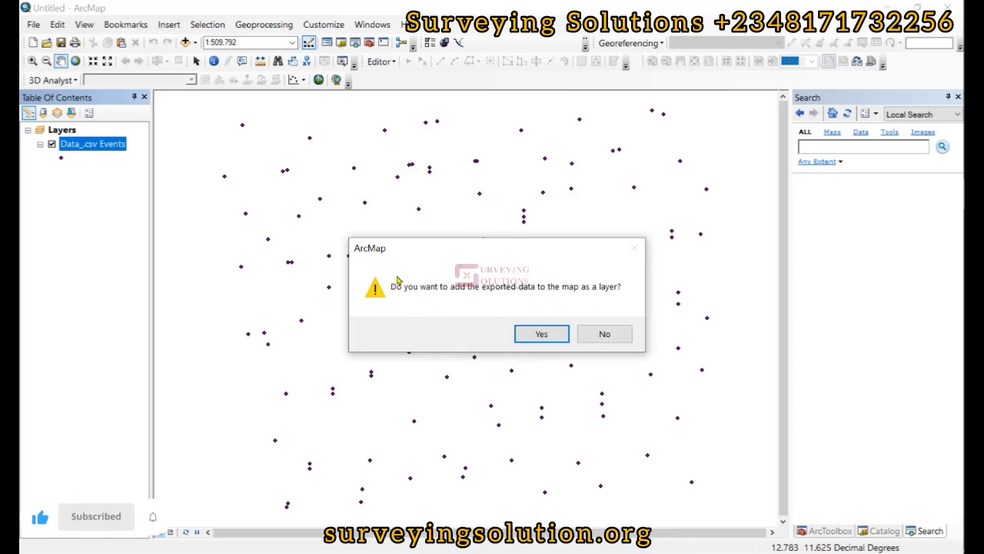
{"action": "left_click", "coordinate": [542, 337]}
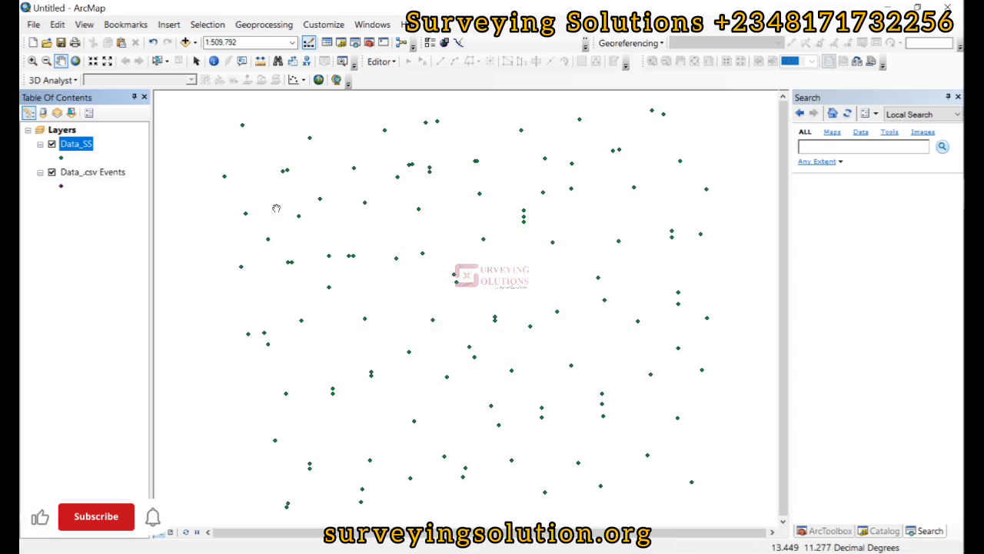
- Turn off the Data_.csv Events layer so only Data_SS shows
{"action": "left_click", "coordinate": [51, 175]}
{"action": "left_click", "coordinate": [51, 174]}
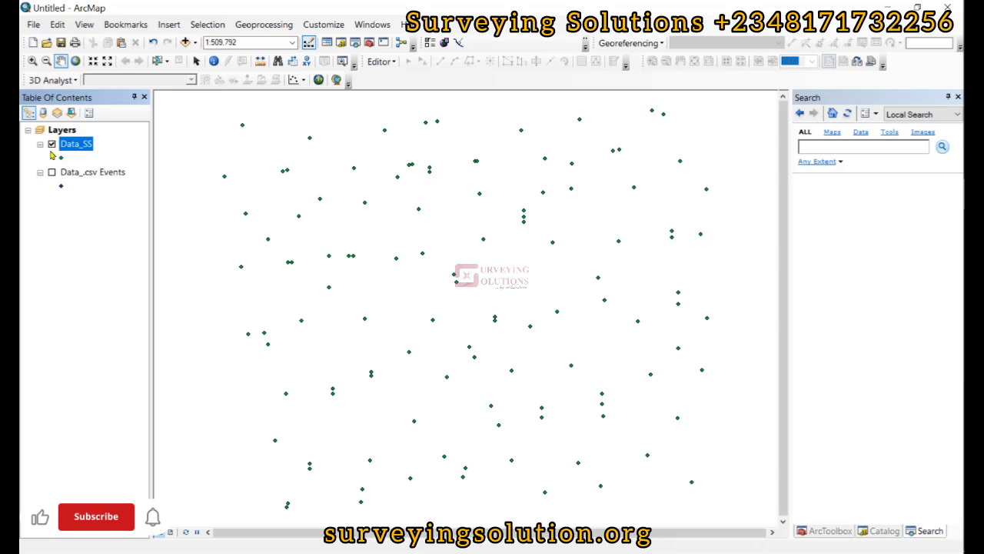
{"action": "left_click", "coordinate": [51, 174]}
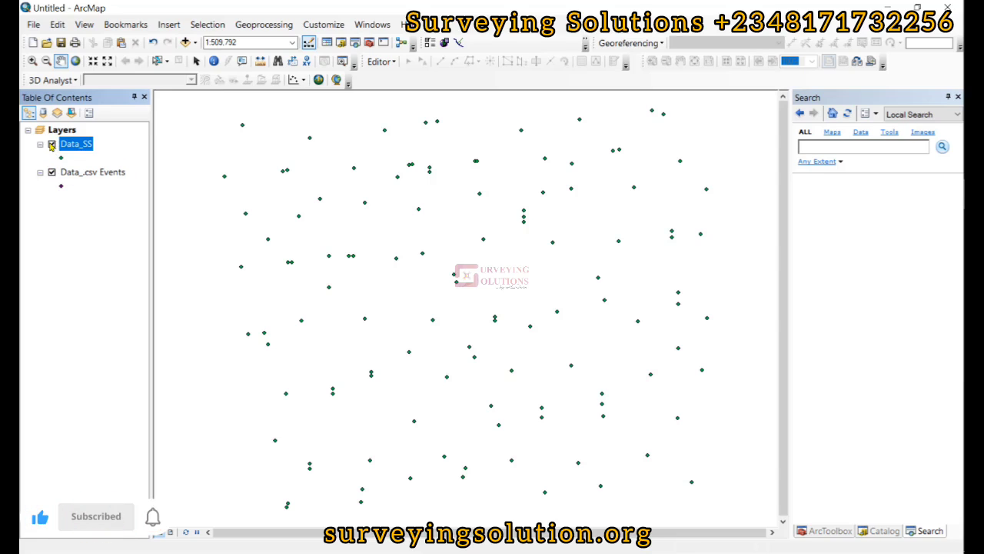
{"action": "left_click", "coordinate": [51, 174]}
- Check in Data_SS layer properties that its source is GCS_WGS_1984
{"action": "right_click", "coordinate": [75, 145]}
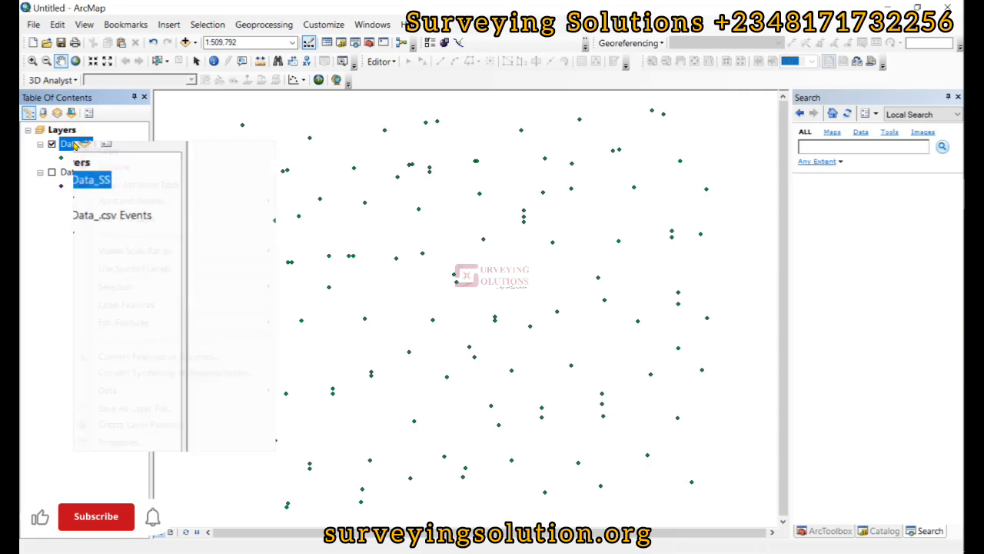
{"action": "left_click", "coordinate": [115, 445]}
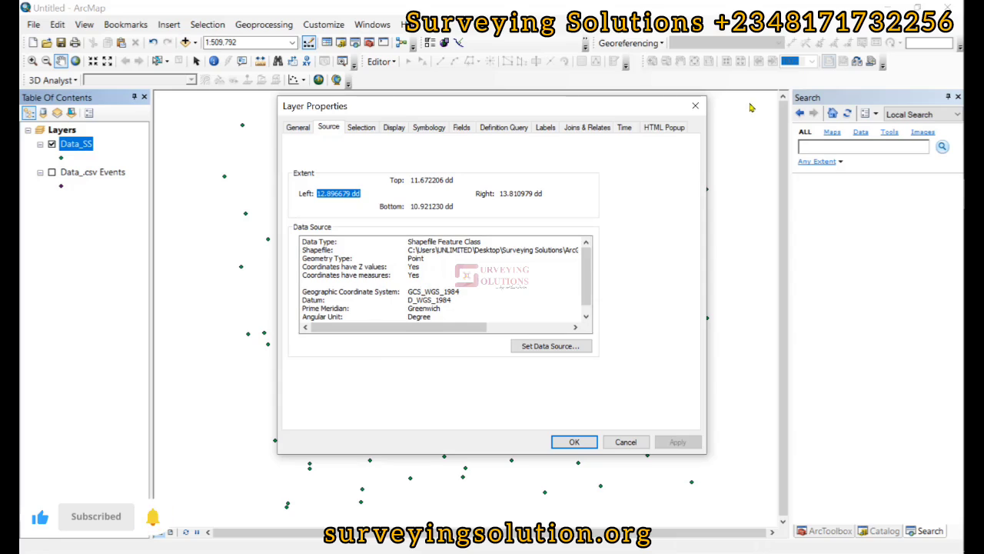
{"action": "left_click", "coordinate": [695, 105]}
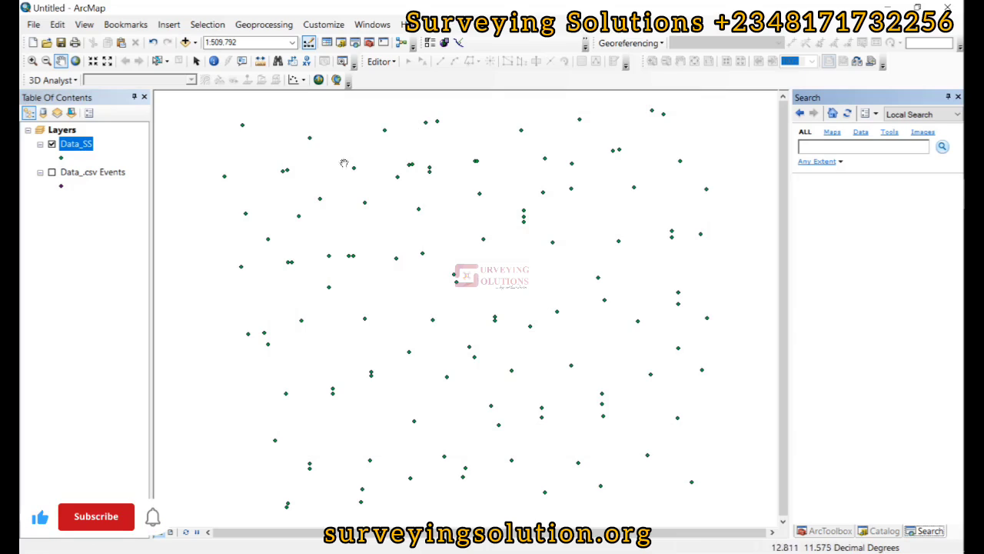
- Search for 'project' and load Data_SS into the Project (Data Management) tool
{"action": "type", "text": "p"}
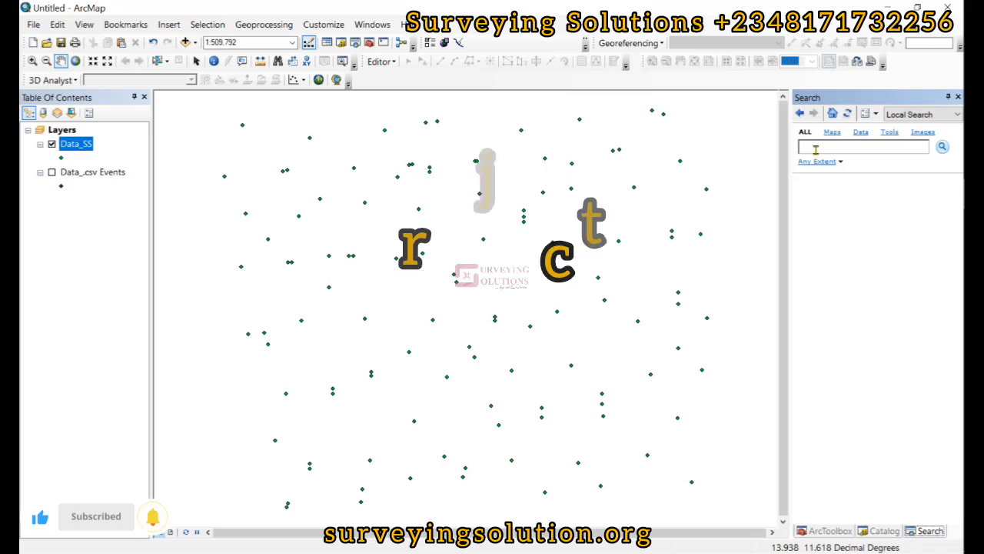
{"action": "type", "text": "roject"}
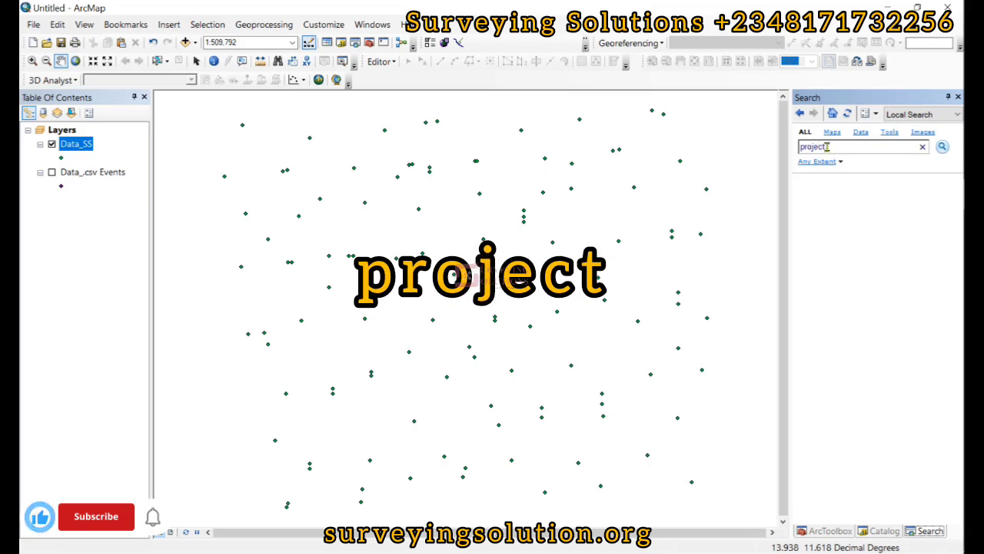
{"action": "key", "text": "Return"}
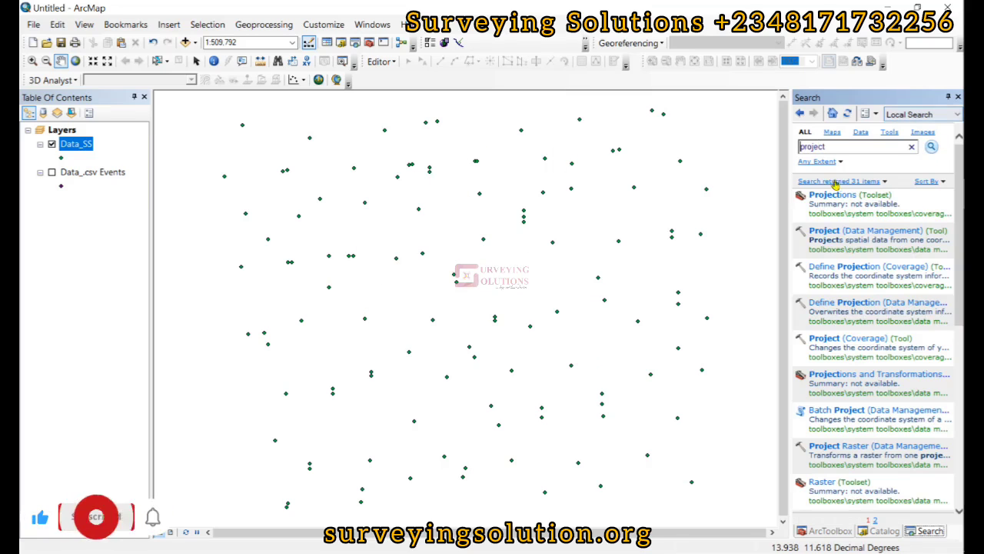
{"action": "left_click", "coordinate": [835, 235]}
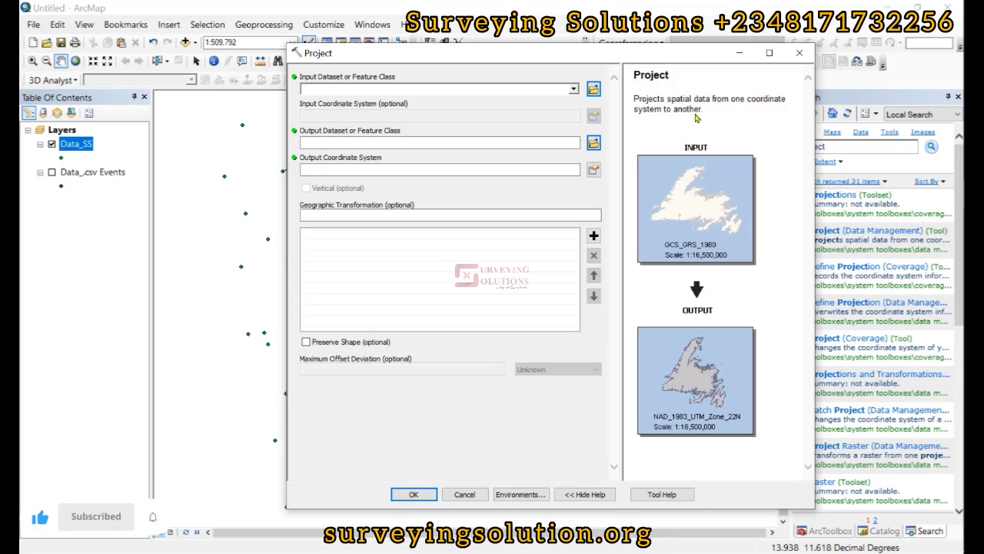
{"action": "left_click", "coordinate": [574, 90]}
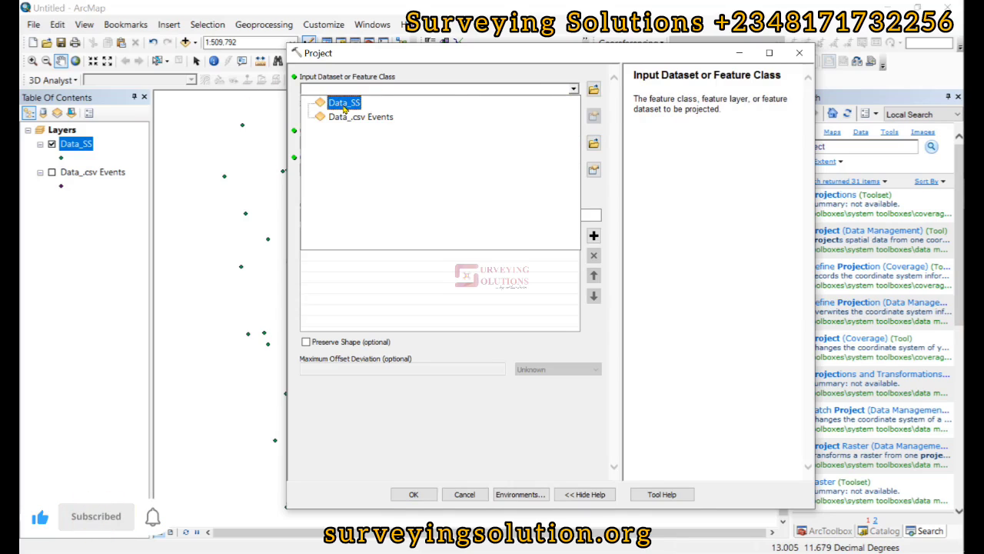
{"action": "left_click", "coordinate": [344, 103]}
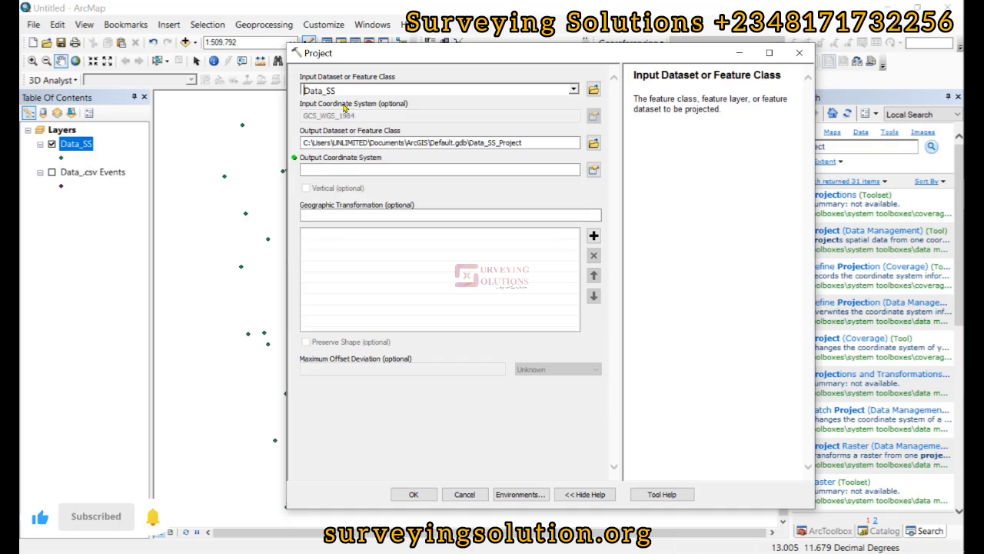
- Name the projected output Data_Projected_SS in the Convert Coordinates folder
{"action": "left_click", "coordinate": [593, 142]}
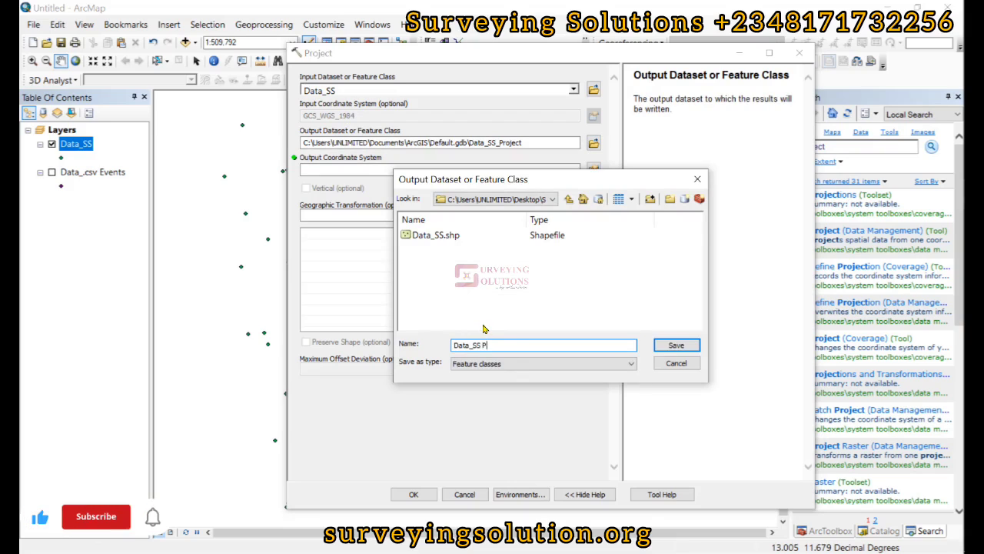
{"action": "key", "text": "BackSpace"}
{"action": "key", "text": "BackSpace"}
{"action": "type", "text": "Projected_"}
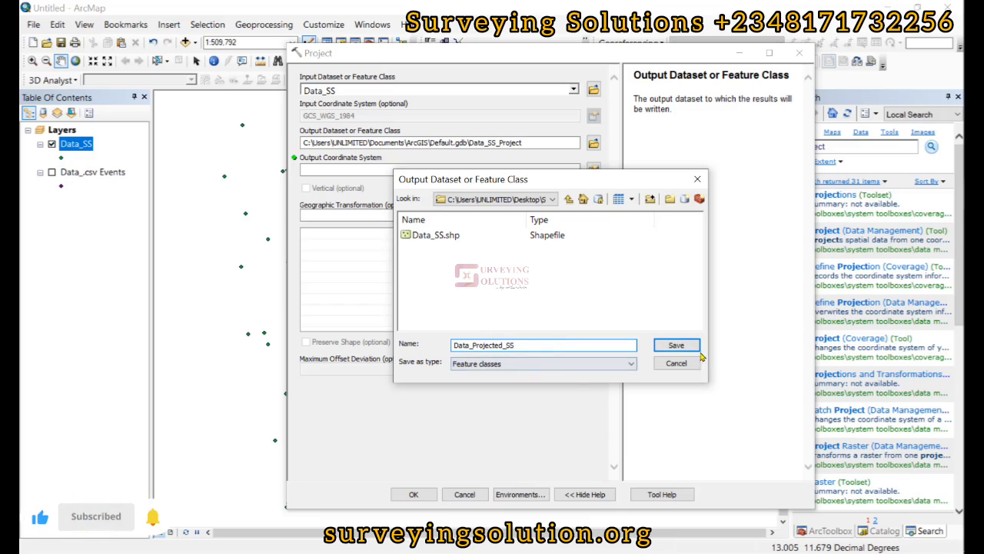
{"action": "left_click", "coordinate": [676, 345]}
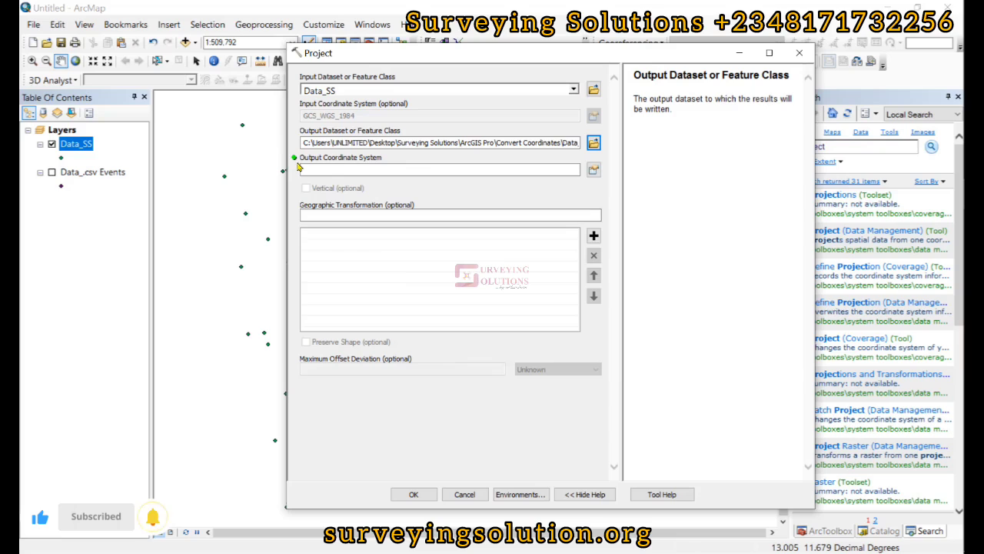
- Pick Projected > UTM > WGS 1984 > Northern Hemisphere > Zone 33N as output coordinate system
{"action": "left_click", "coordinate": [593, 170]}
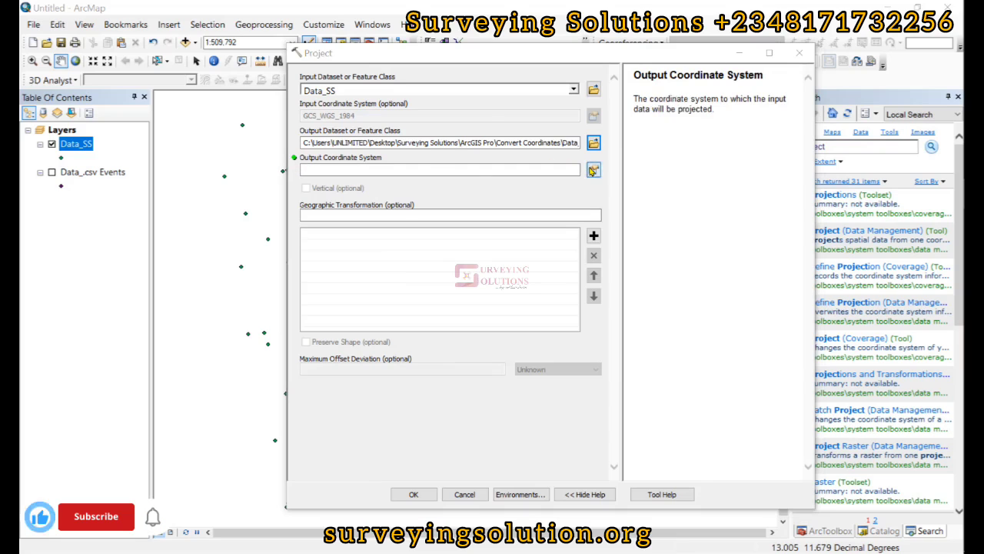
{"action": "mouse_move", "coordinate": [610, 124]}
{"action": "left_mouse_down"}
{"action": "mouse_move", "coordinate": [443, 124]}
{"action": "mouse_move", "coordinate": [597, 131]}
{"action": "left_mouse_up"}
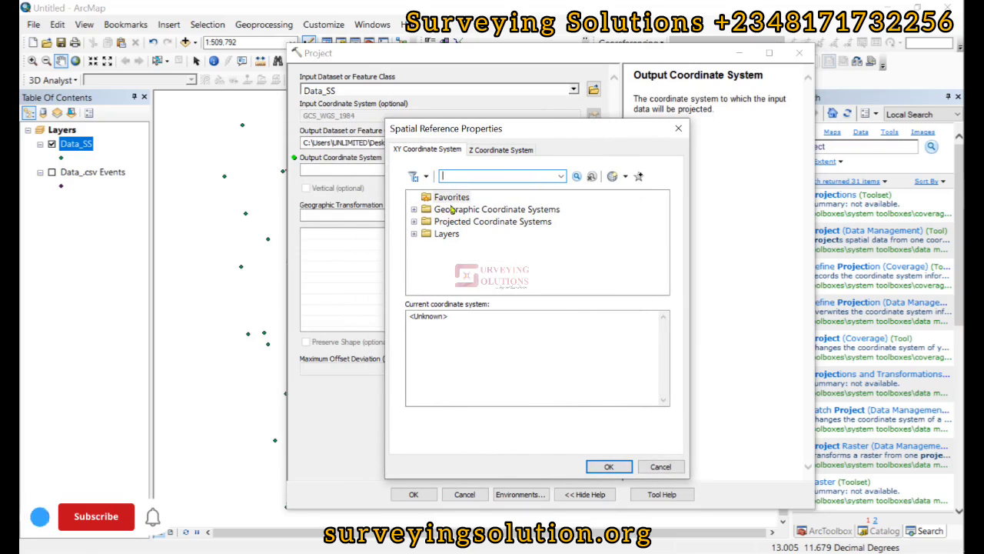
{"action": "left_click", "coordinate": [414, 222]}
{"action": "scroll", "coordinate": [425, 249], "scroll_direction": "down", "scroll_amount": 1}
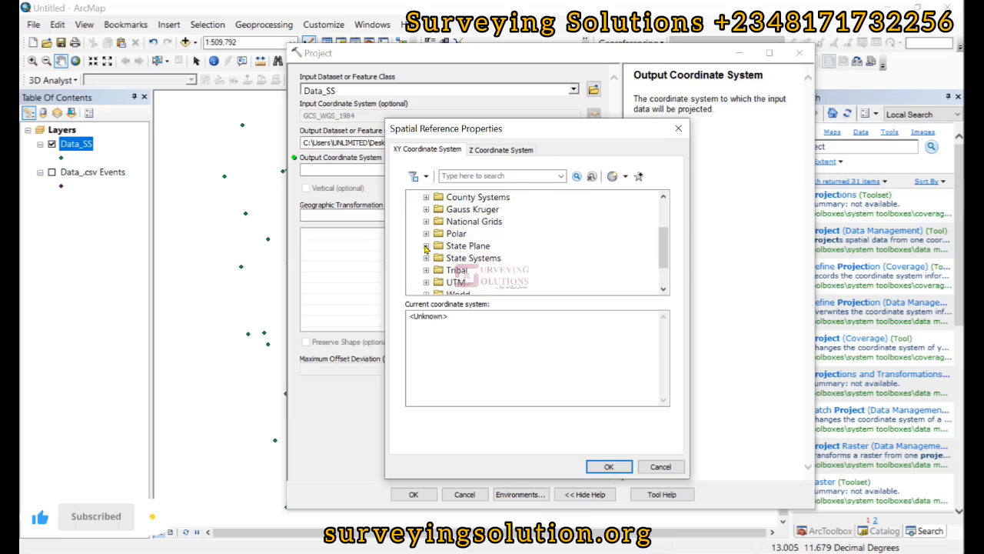
{"action": "scroll", "coordinate": [426, 248], "scroll_direction": "down", "scroll_amount": 1}
{"action": "left_click", "coordinate": [426, 247]}
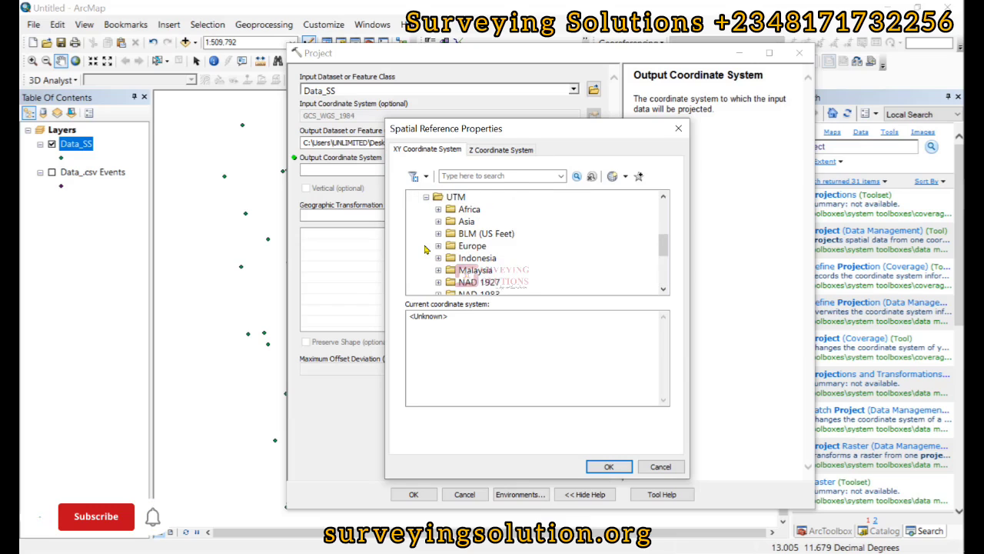
{"action": "scroll", "coordinate": [427, 247], "scroll_direction": "down", "scroll_amount": 3}
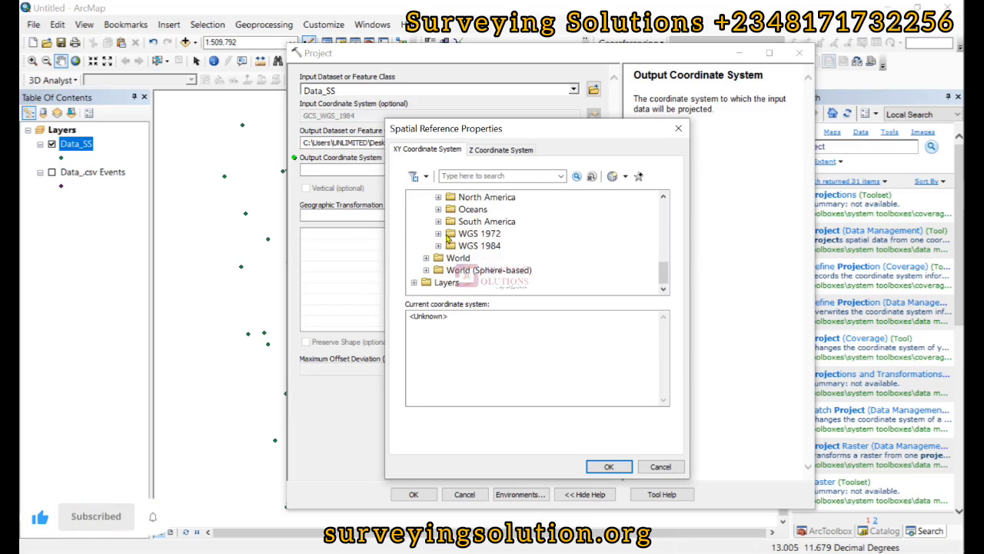
{"action": "left_click", "coordinate": [439, 246]}
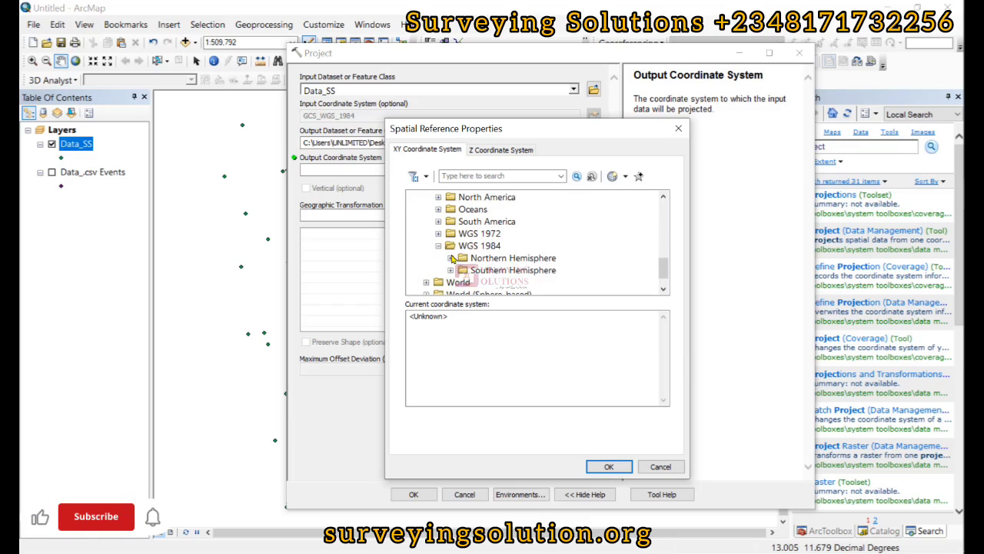
{"action": "left_click", "coordinate": [450, 257]}
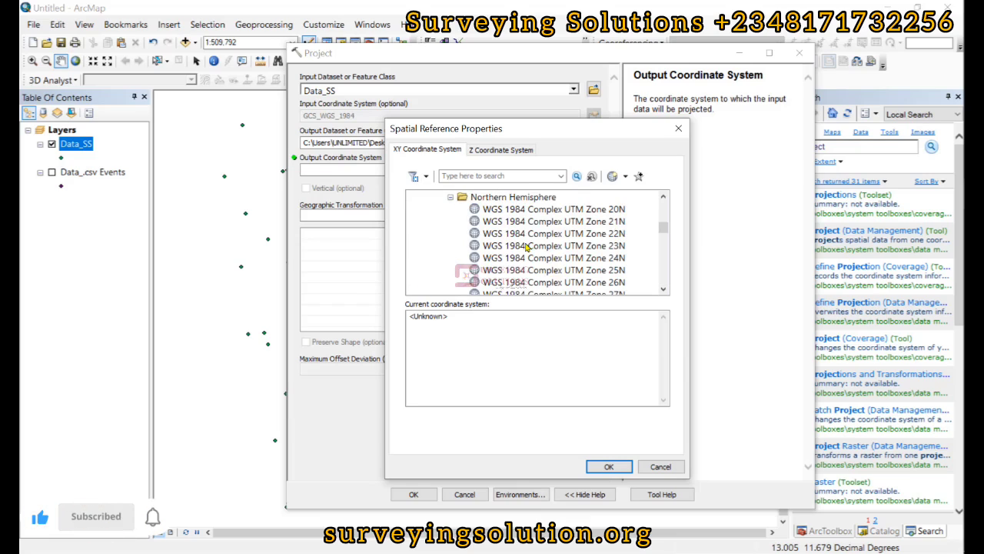
{"action": "scroll", "coordinate": [527, 247], "scroll_direction": "down", "scroll_amount": 6}
{"action": "scroll", "coordinate": [528, 248], "scroll_direction": "down", "scroll_amount": 5}
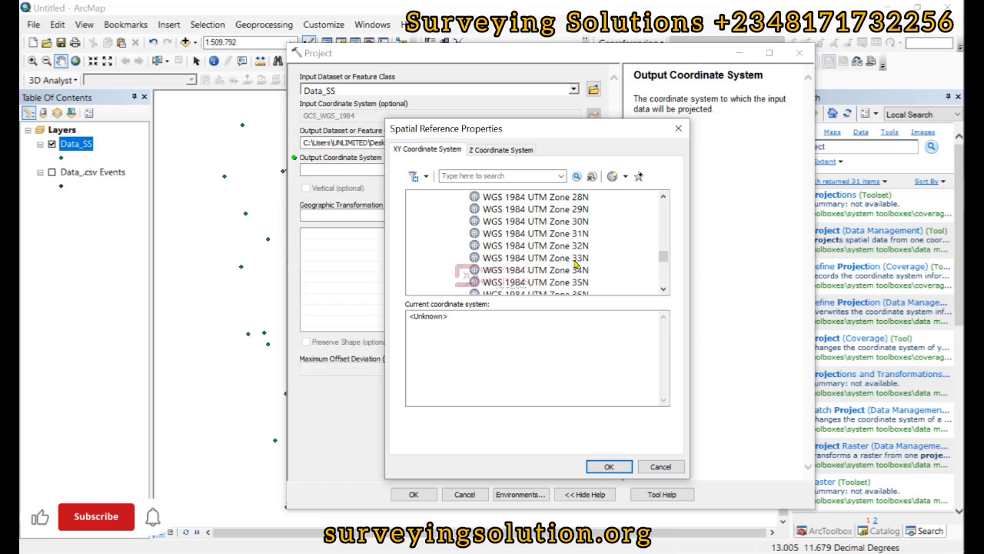
{"action": "left_click", "coordinate": [552, 260]}
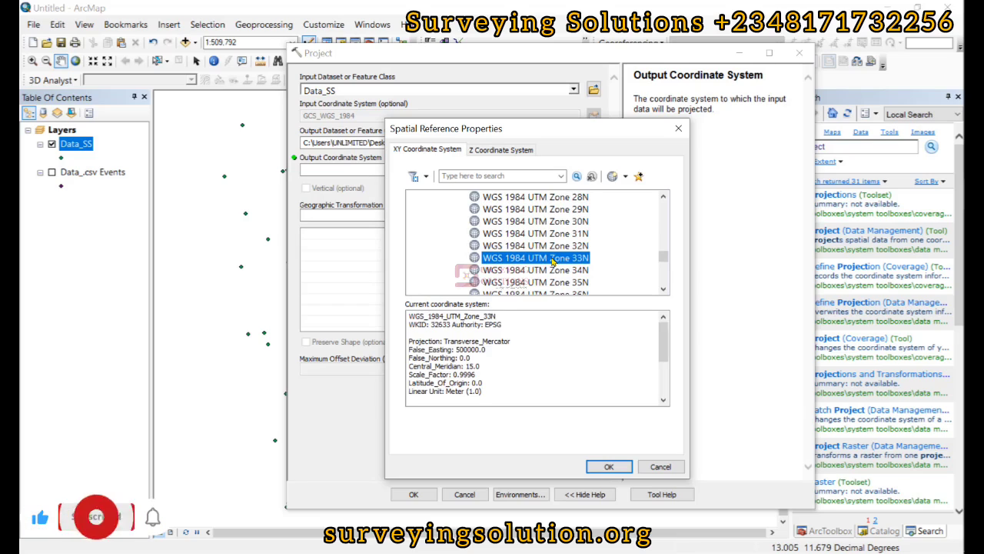
- Confirm UTM Zone 33N and run Project to create Data_Projected_SS
{"action": "left_click", "coordinate": [606, 467]}
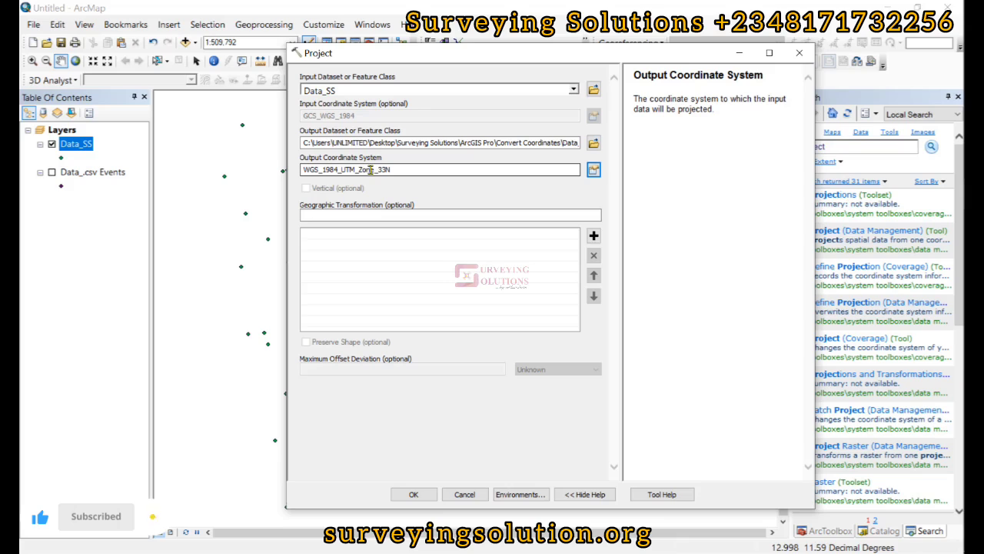
{"action": "left_click", "coordinate": [415, 494]}
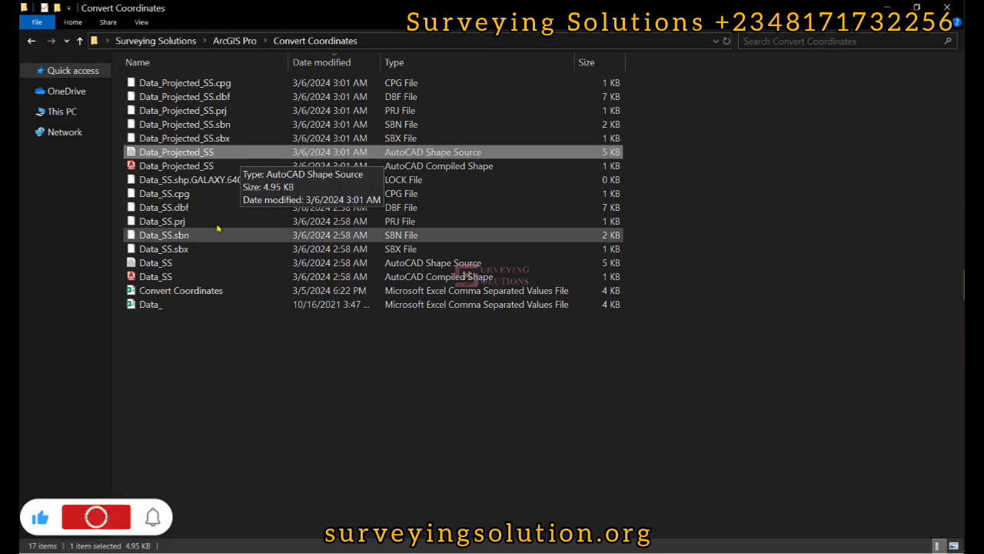
- Drag Data_Projected_SS.shp from File Explorer onto the ArcMap map
{"action": "left_click_drag", "start_coordinate": [249, 156], "coordinate": [983, 201]}
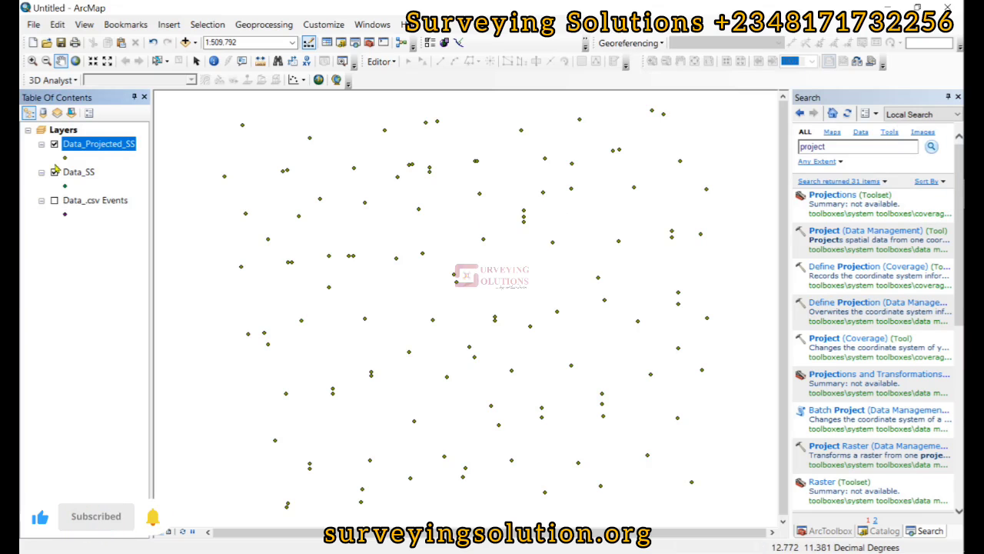
- Hide Data_SS and view the Data_Projected_SS attribute table
{"action": "left_click", "coordinate": [55, 173]}
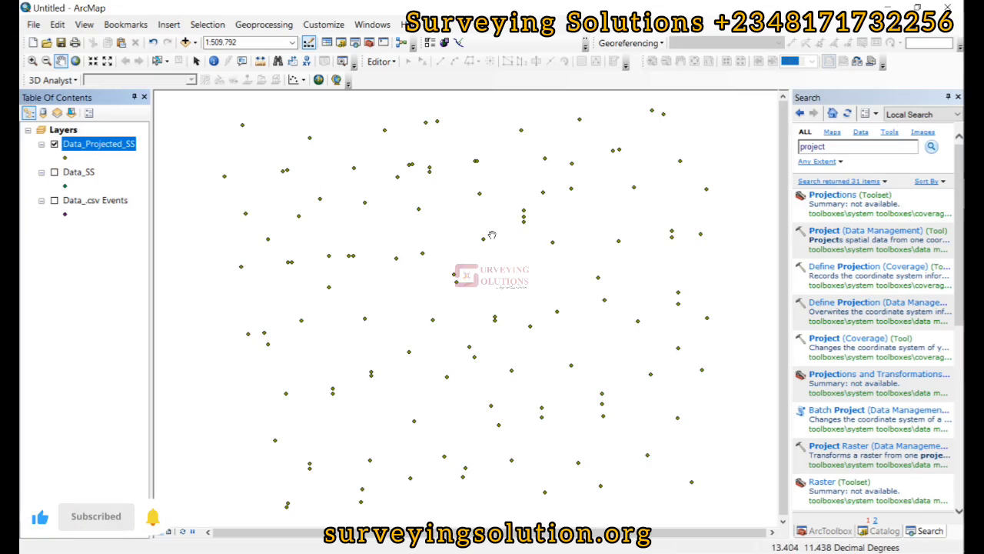
{"action": "right_click", "coordinate": [99, 143]}
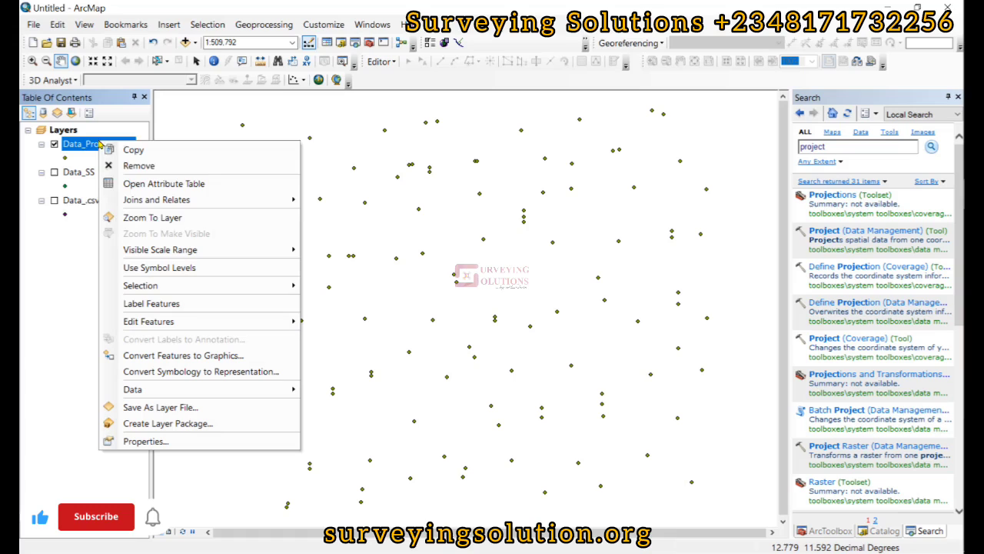
{"action": "left_click", "coordinate": [154, 185]}
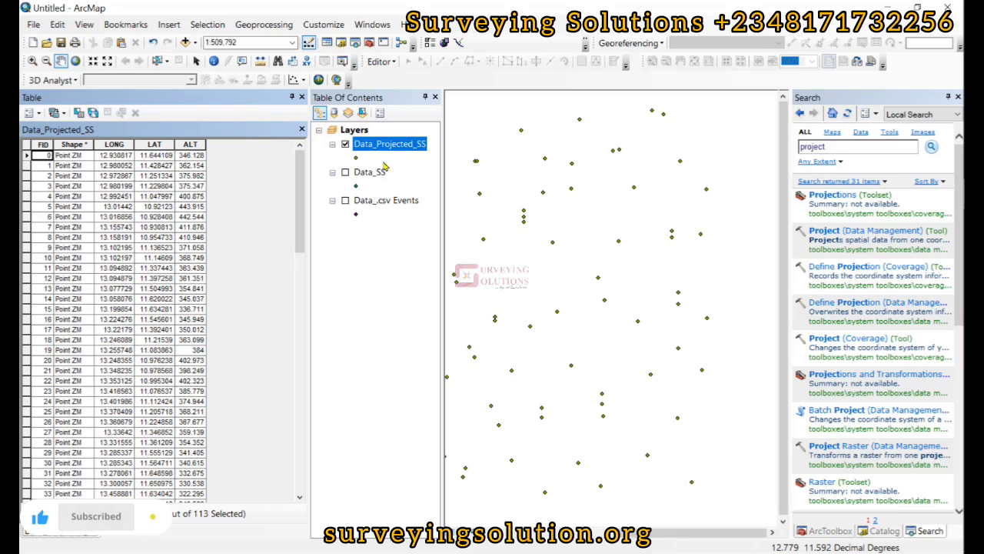
{"action": "right_click", "coordinate": [393, 144]}
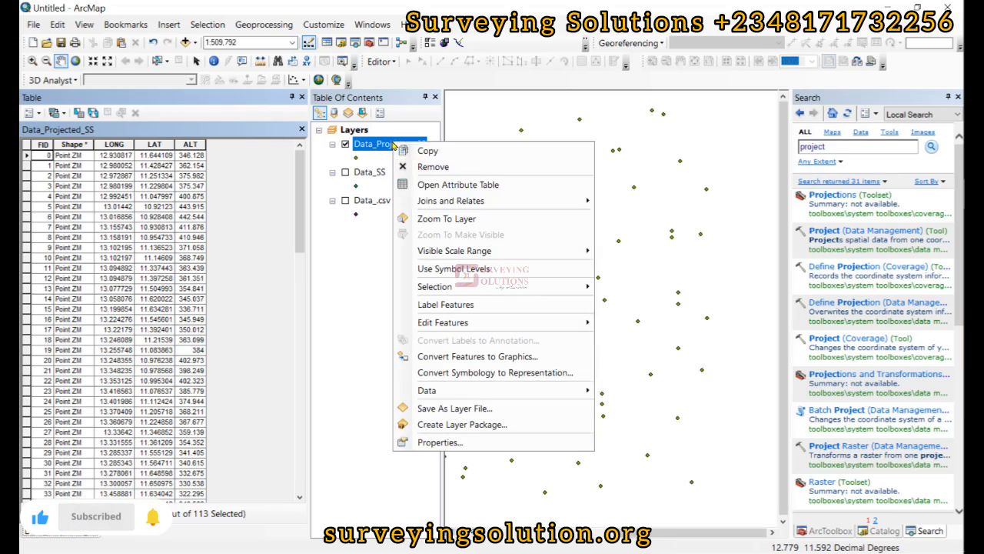
{"action": "left_click", "coordinate": [437, 442]}
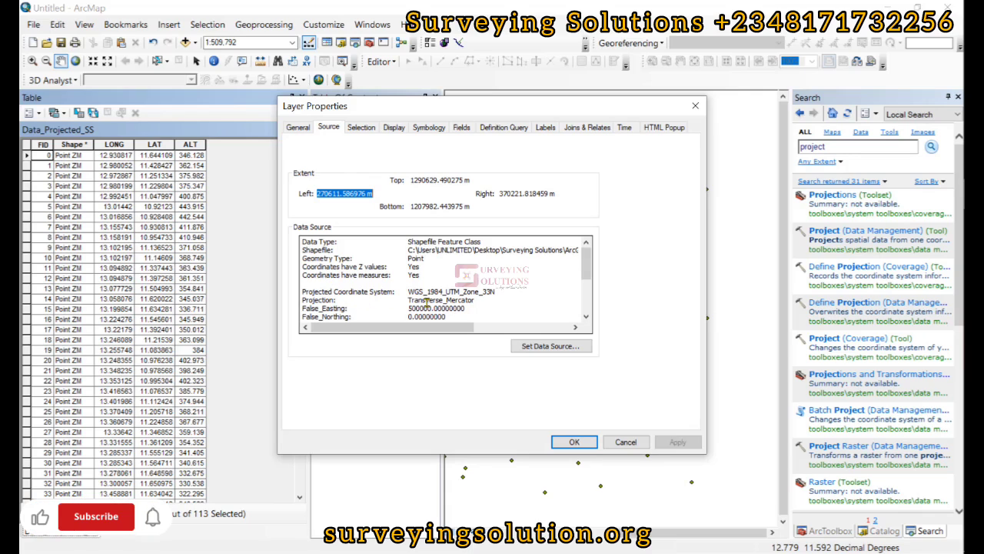
{"action": "left_click", "coordinate": [696, 105]}
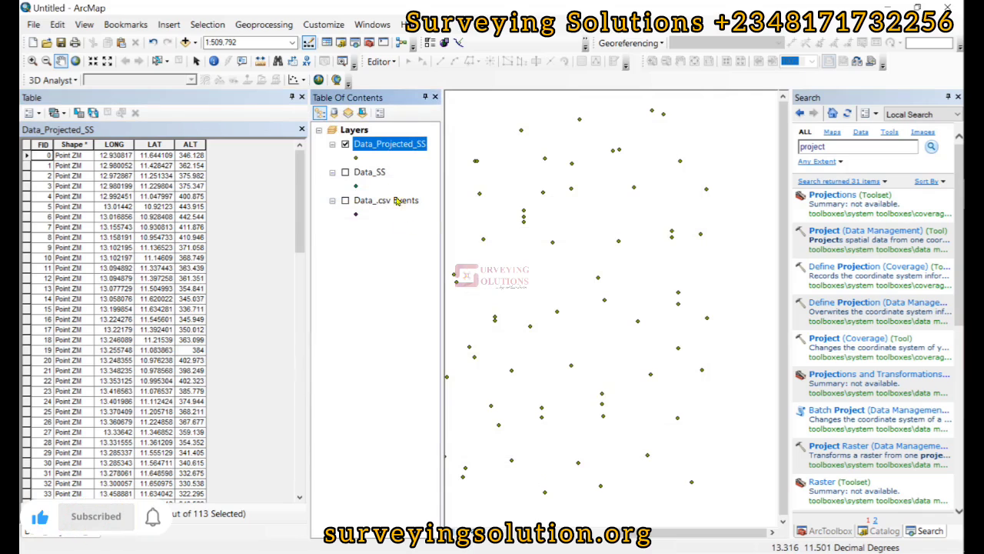
{"action": "left_click", "coordinate": [374, 168]}
{"action": "right_click", "coordinate": [374, 168]}
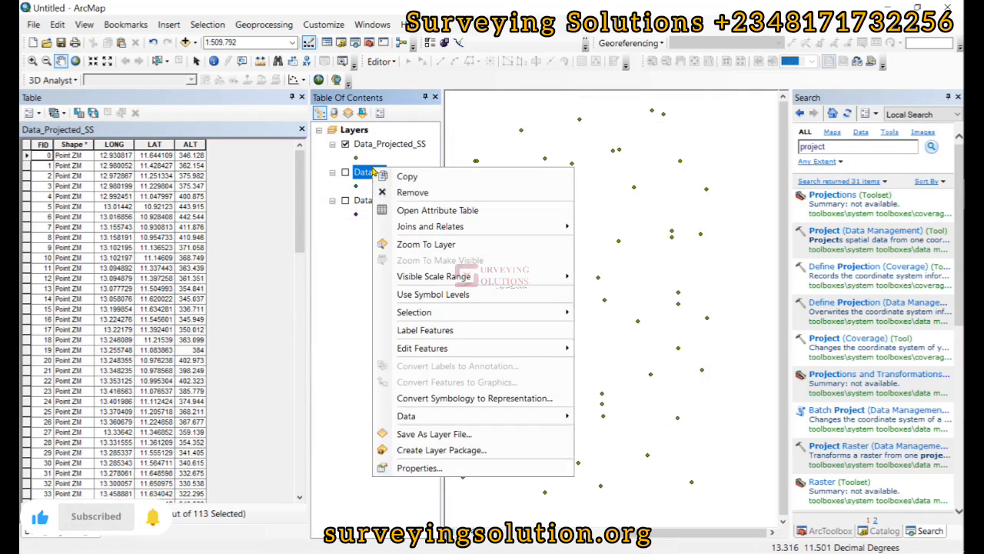
{"action": "left_click", "coordinate": [432, 472]}
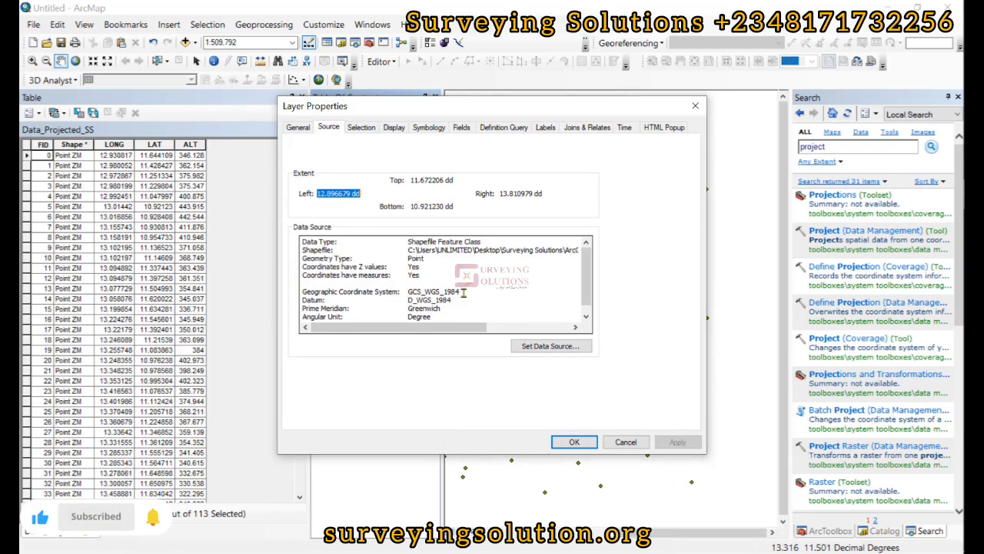
{"action": "left_click", "coordinate": [695, 105]}
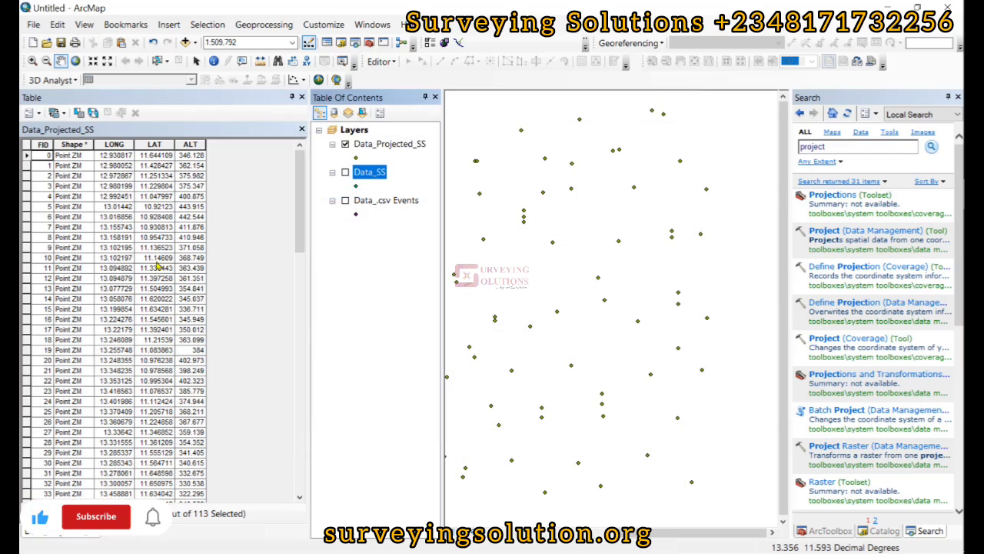
- Define a new Easting field of type Double with precision 20 via Table Options > Add Field
{"action": "right_click", "coordinate": [377, 146]}
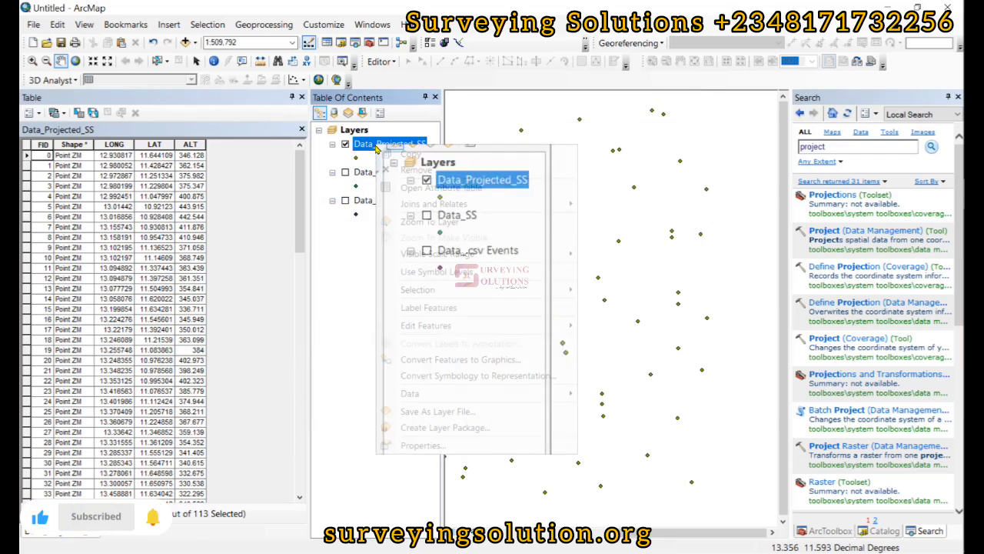
{"action": "left_click", "coordinate": [324, 297]}
{"action": "left_click", "coordinate": [29, 113]}
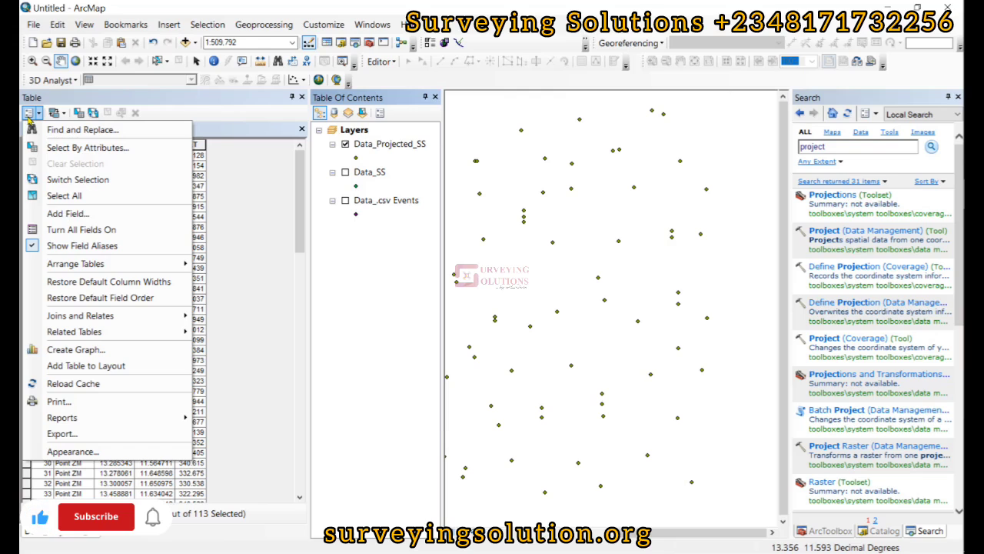
{"action": "left_click", "coordinate": [90, 215]}
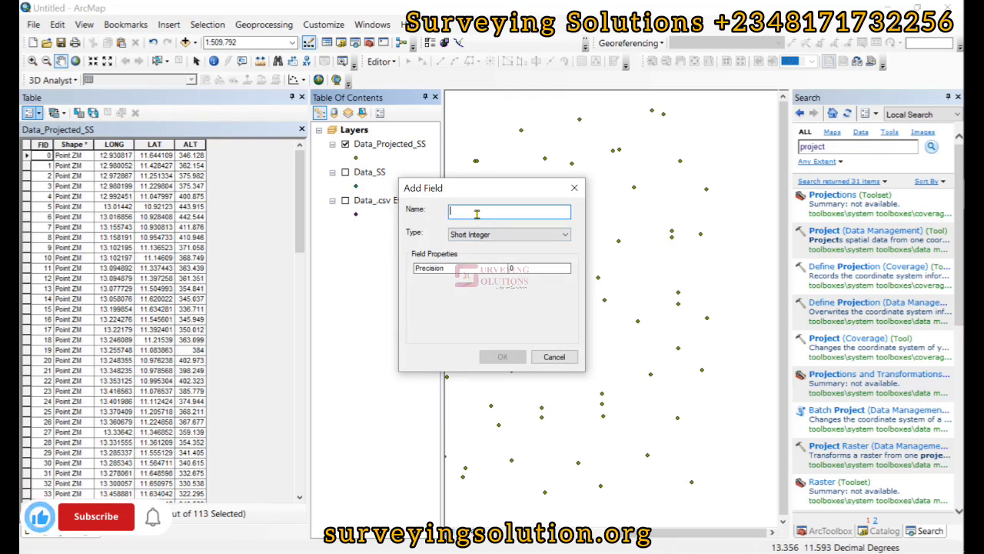
{"action": "type", "text": "Ea"}
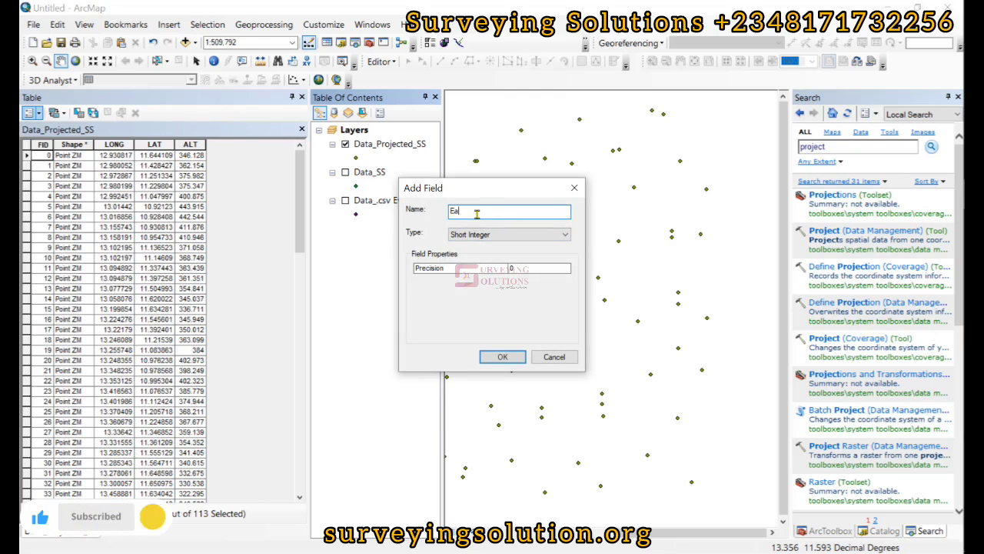
{"action": "type", "text": "sting"}
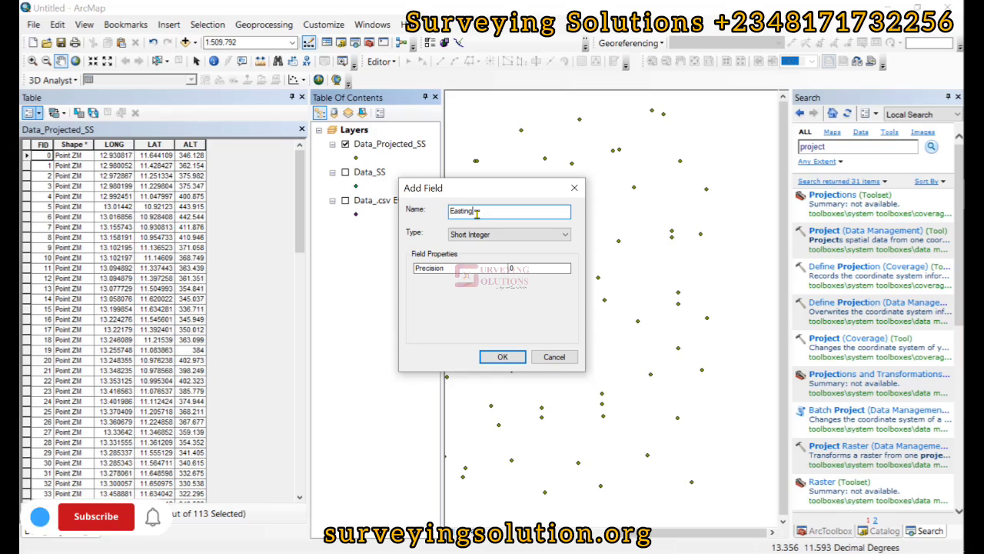
{"action": "left_click", "coordinate": [492, 235]}
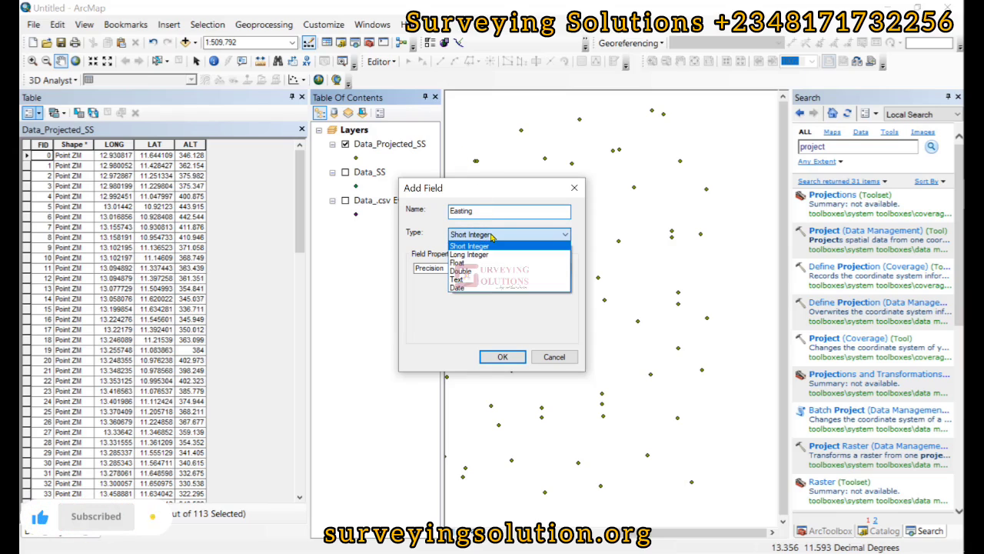
{"action": "left_click", "coordinate": [489, 273]}
{"action": "left_click", "coordinate": [517, 269]}
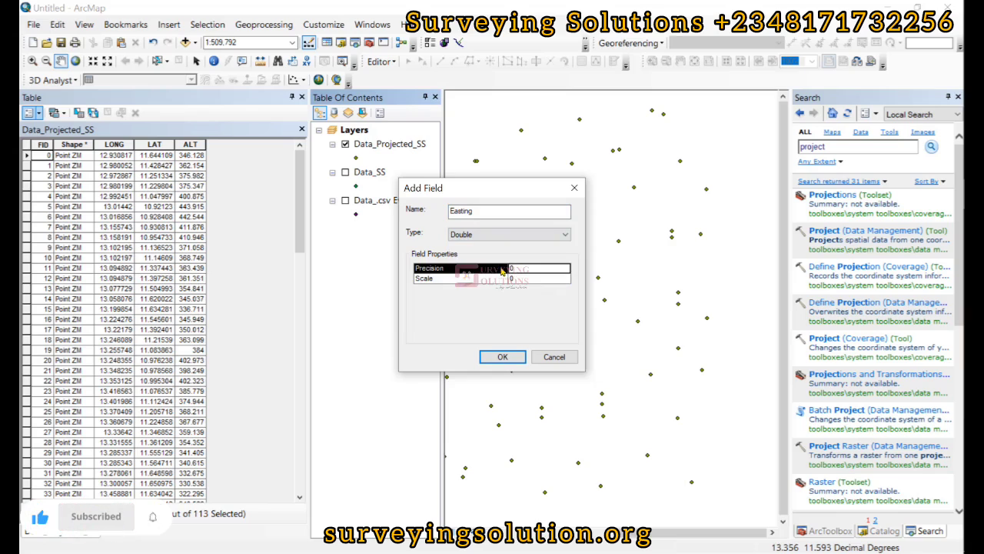
{"action": "left_click", "coordinate": [518, 269]}
{"action": "type", "text": "20"}
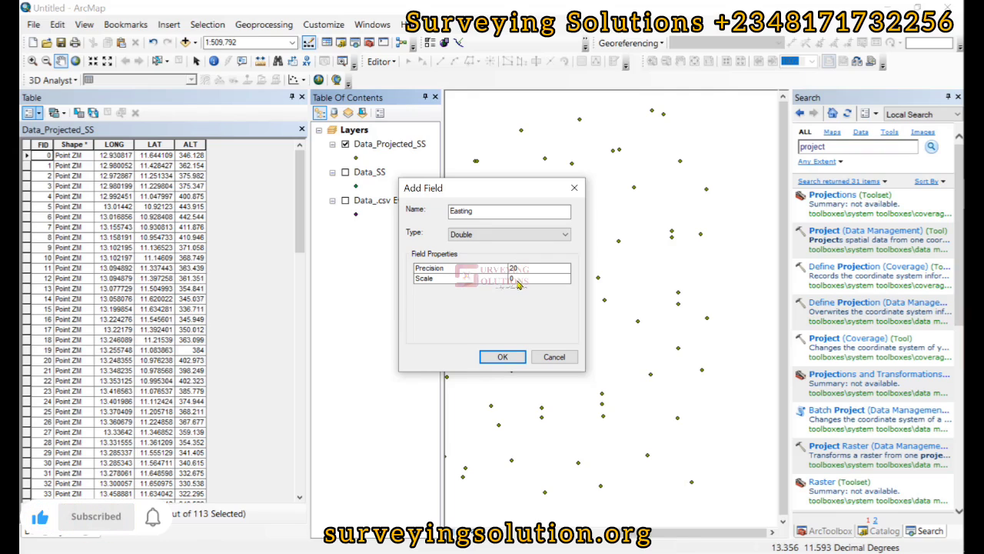
{"action": "type", "text": "20"}
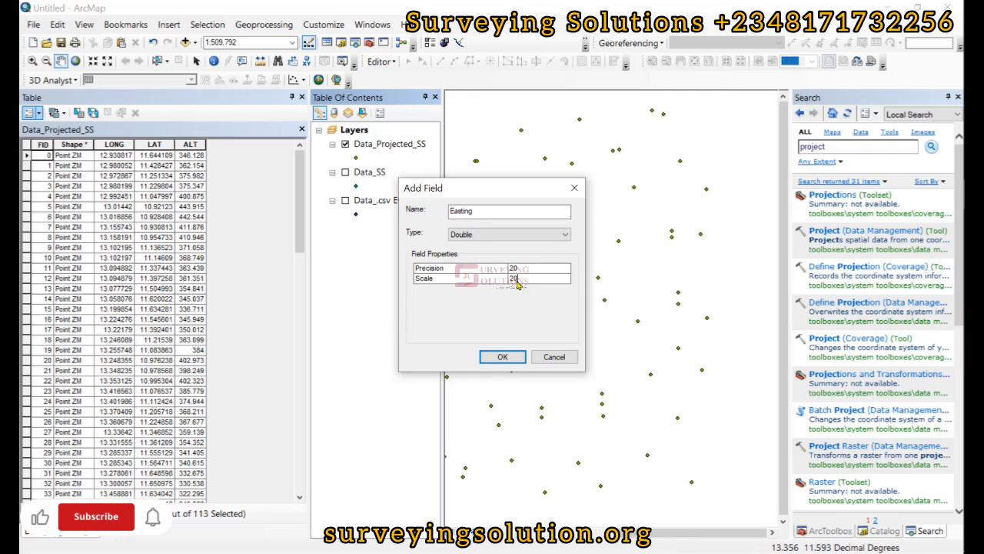
- Finish the Easting field, then add a Double field 'Northing' with precision 20 and scale 20
{"action": "left_click", "coordinate": [502, 356]}
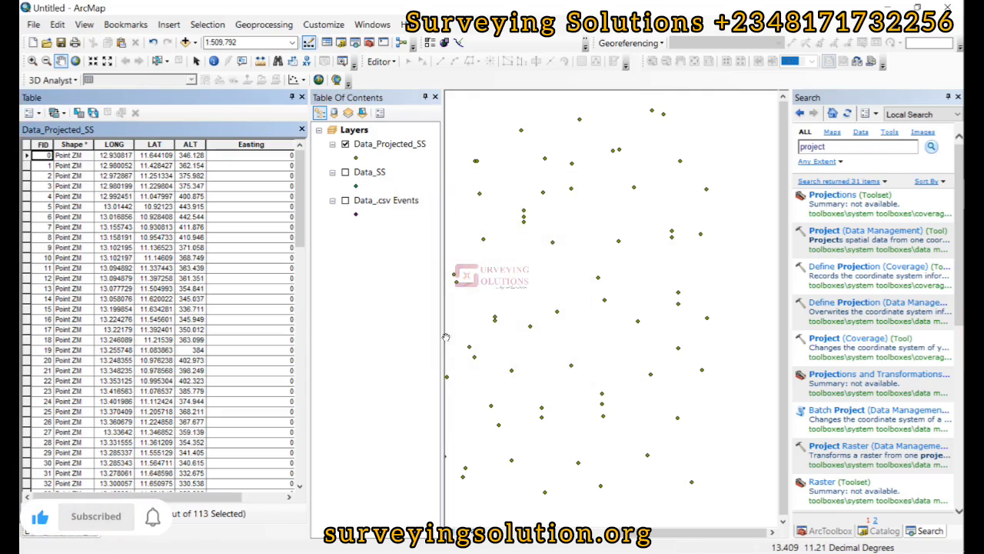
{"action": "left_click", "coordinate": [27, 114]}
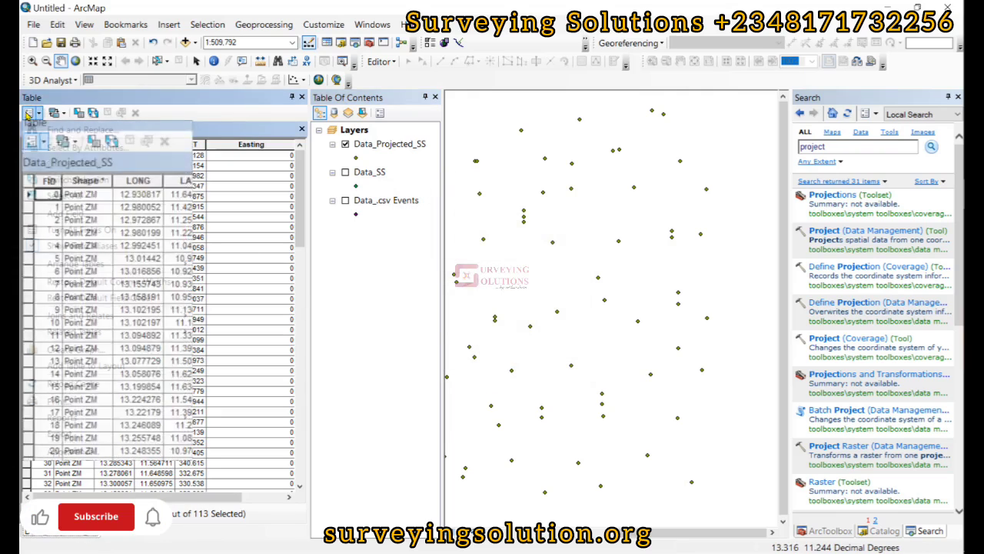
{"action": "left_click", "coordinate": [59, 216]}
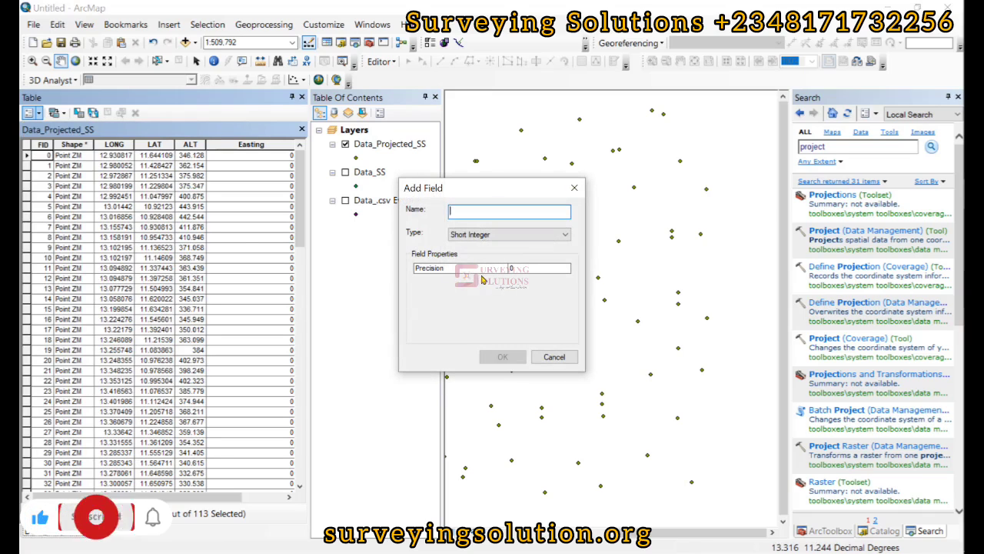
{"action": "type", "text": "N"}
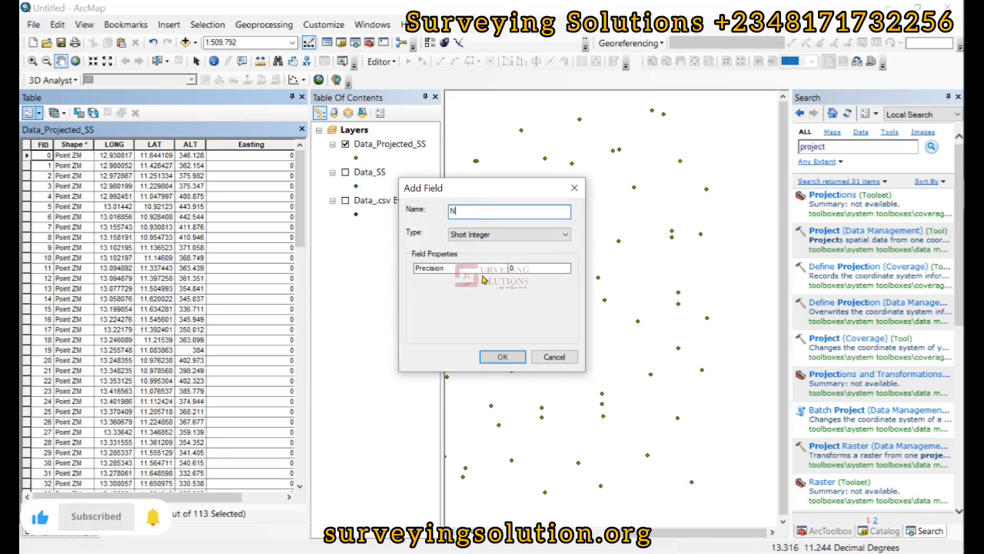
{"action": "type", "text": "orthing"}
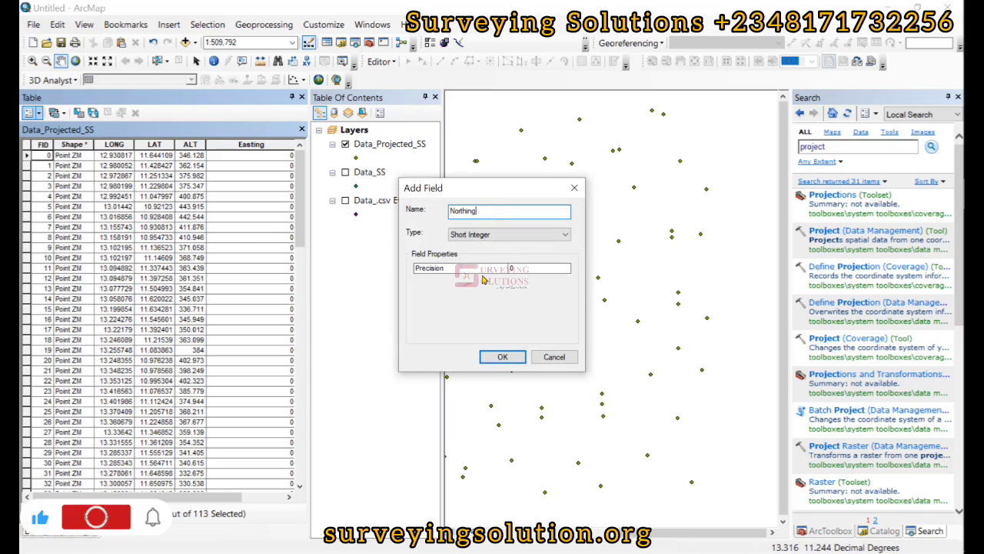
{"action": "left_click", "coordinate": [486, 236]}
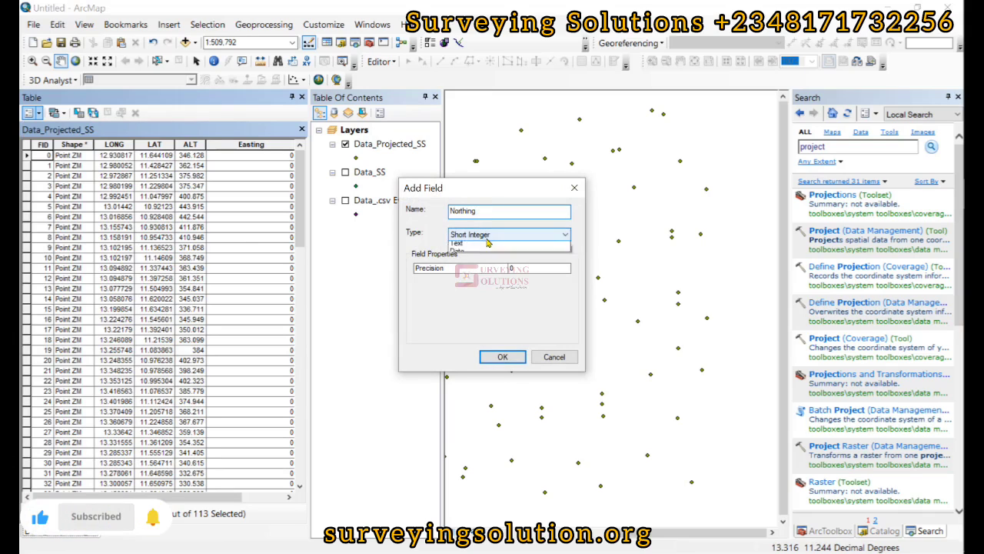
{"action": "left_click", "coordinate": [492, 271]}
{"action": "left_click", "coordinate": [520, 268]}
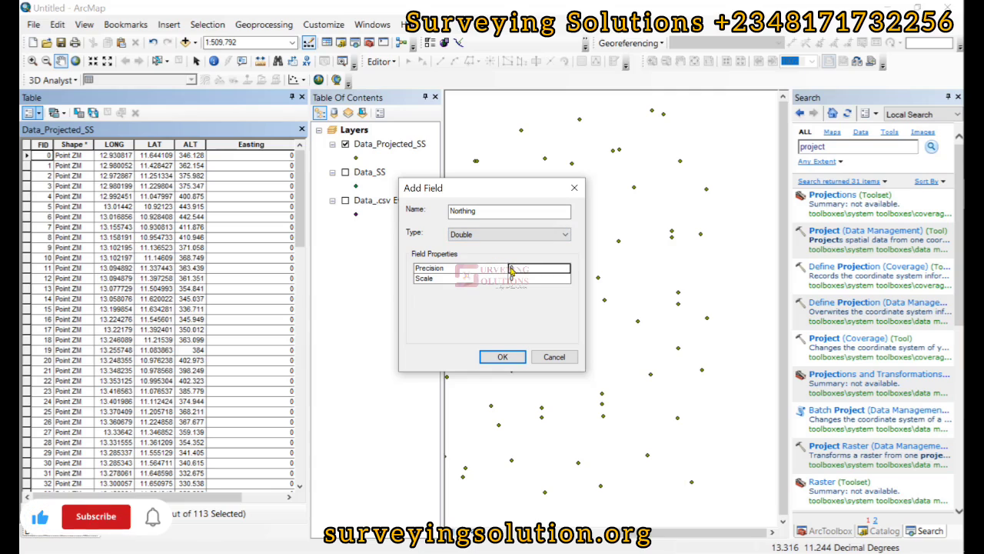
{"action": "type", "text": "20"}
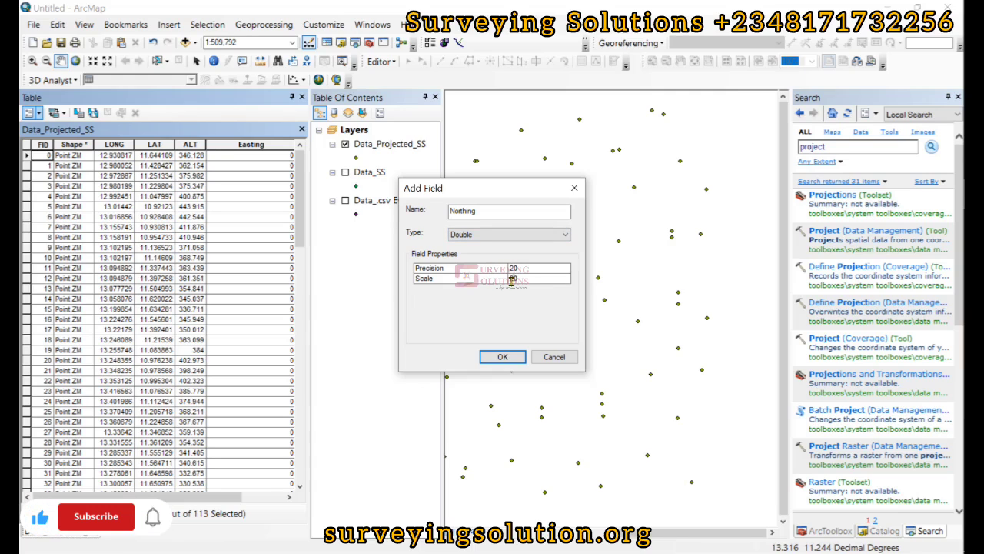
{"action": "left_click", "coordinate": [511, 278]}
{"action": "type", "text": "20"}
{"action": "left_click", "coordinate": [502, 357]}
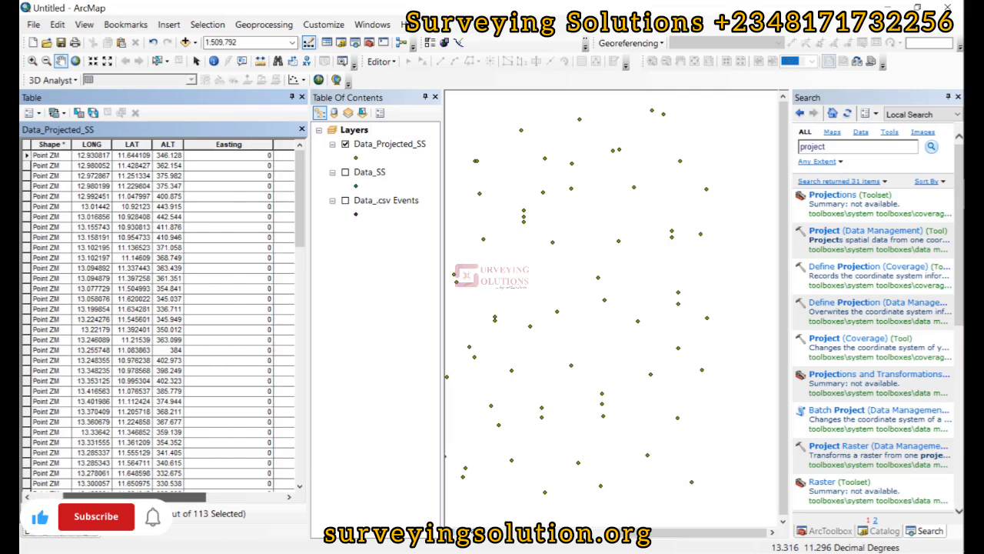
{"action": "left_click_drag", "start_coordinate": [150, 497], "coordinate": [206, 507]}
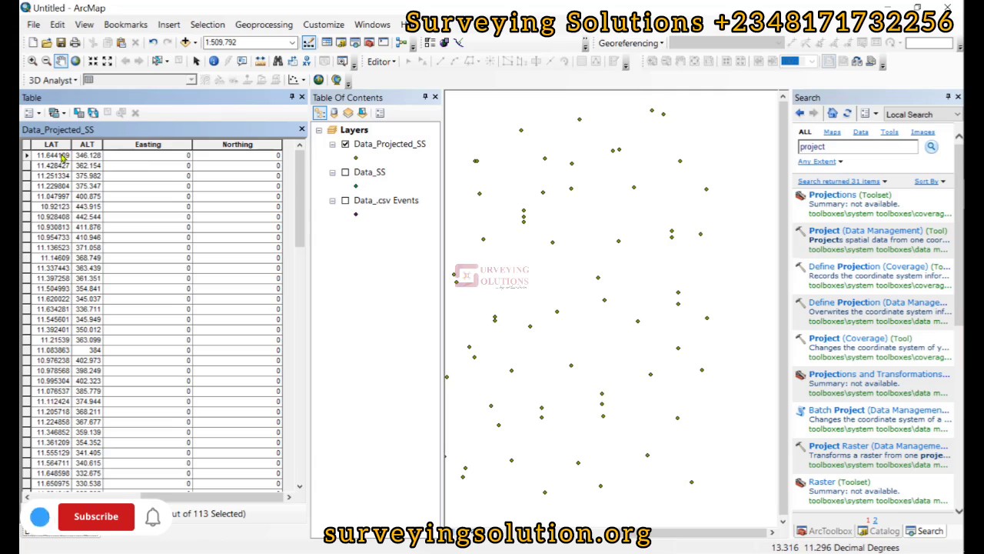
- Calculate Geometry into Easting as X Coordinate of Point in Meters [m], accepting the warnings
{"action": "left_click", "coordinate": [119, 496]}
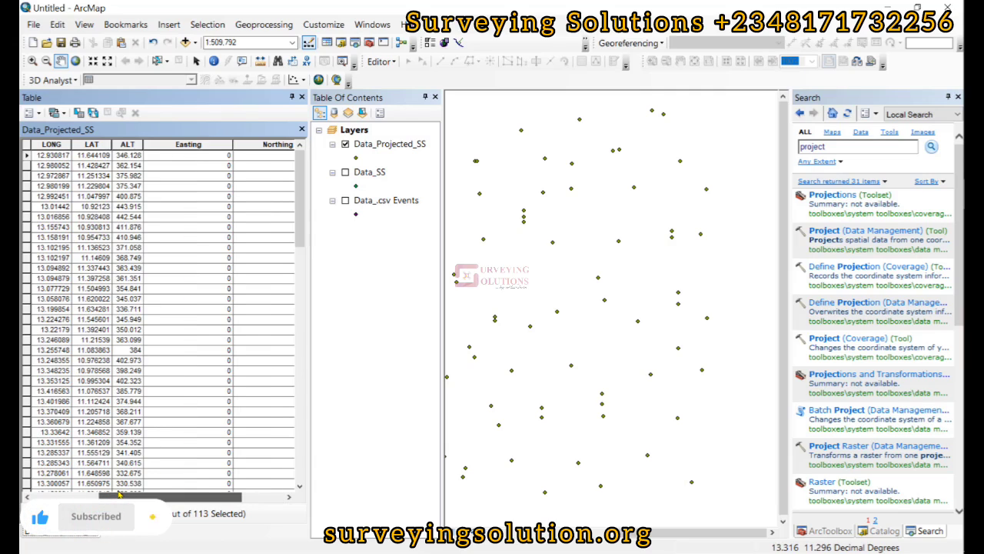
{"action": "left_click_drag", "start_coordinate": [120, 497], "coordinate": [159, 496]}
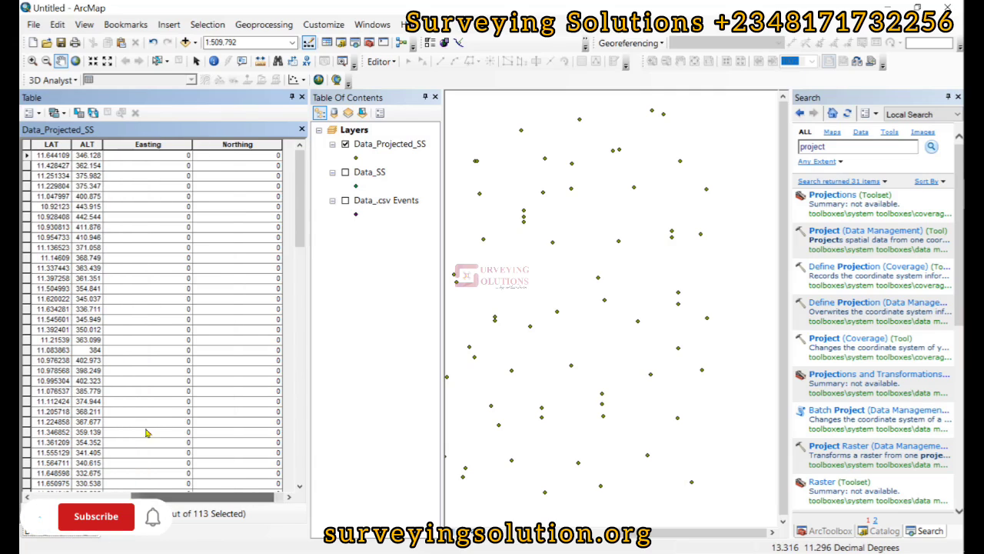
{"action": "left_click", "coordinate": [146, 144]}
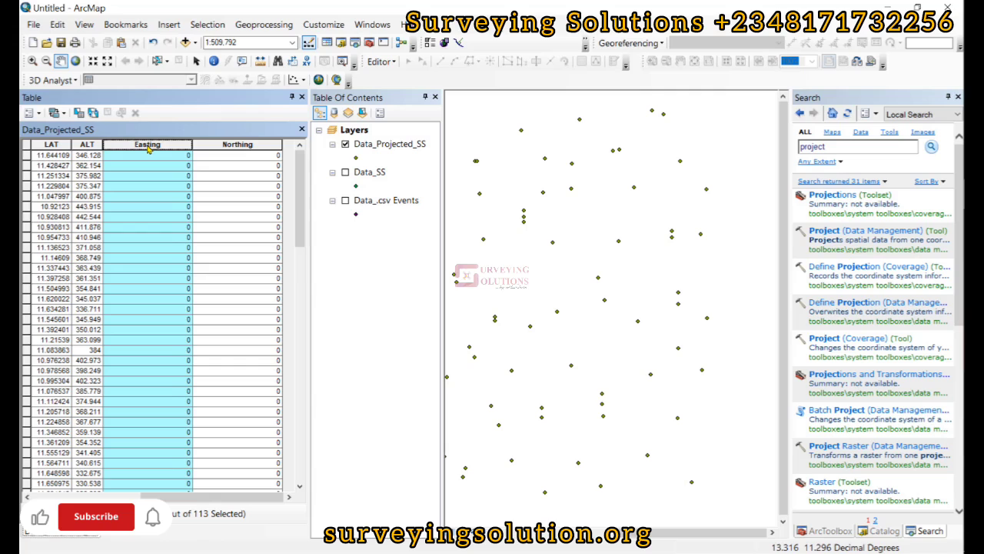
{"action": "right_click", "coordinate": [148, 148]}
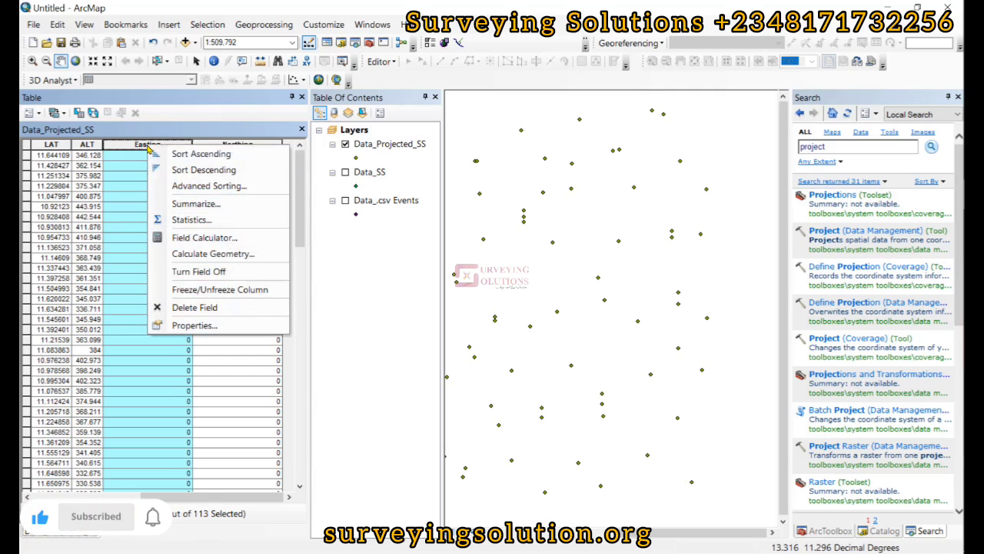
{"action": "left_click", "coordinate": [199, 259]}
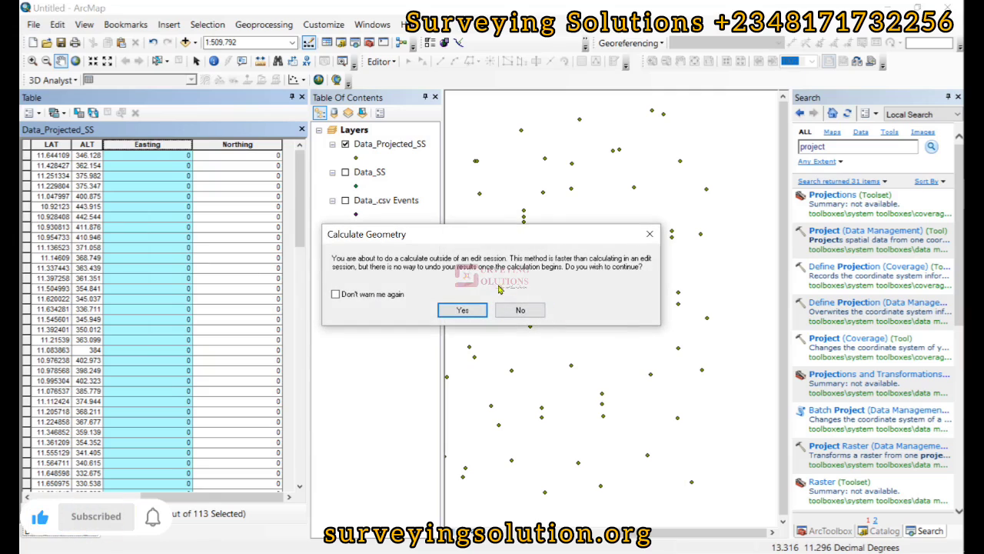
{"action": "left_click", "coordinate": [460, 310]}
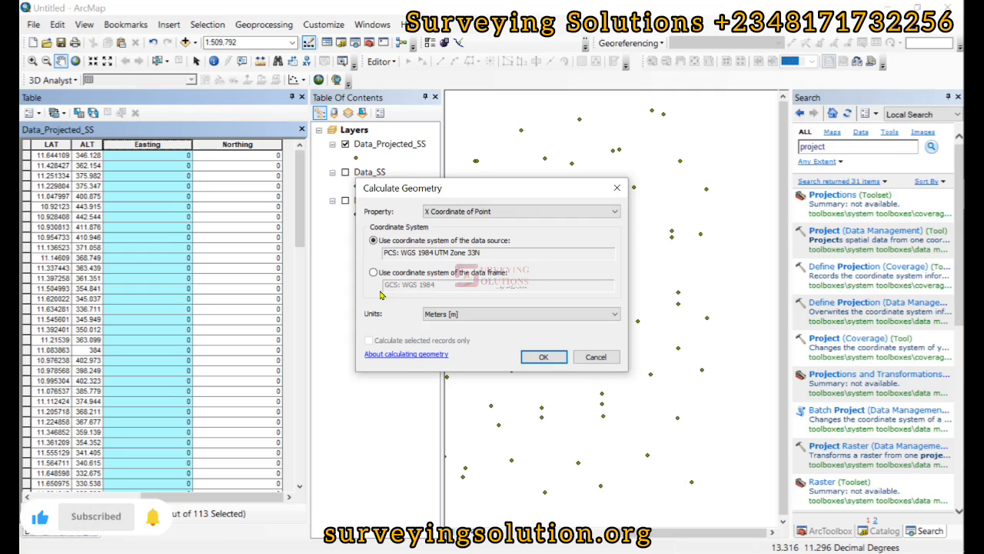
{"action": "left_click", "coordinate": [481, 314]}
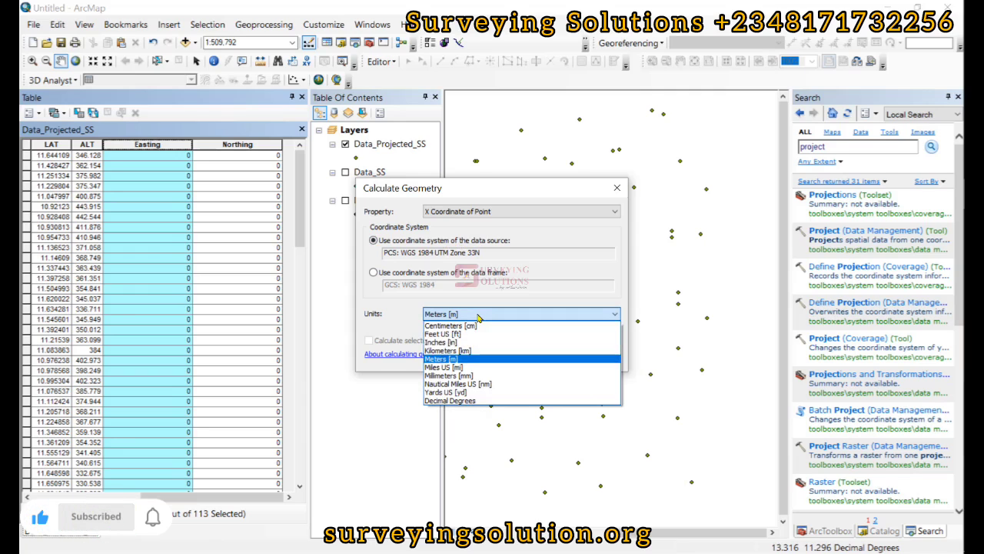
{"action": "left_click", "coordinate": [452, 359]}
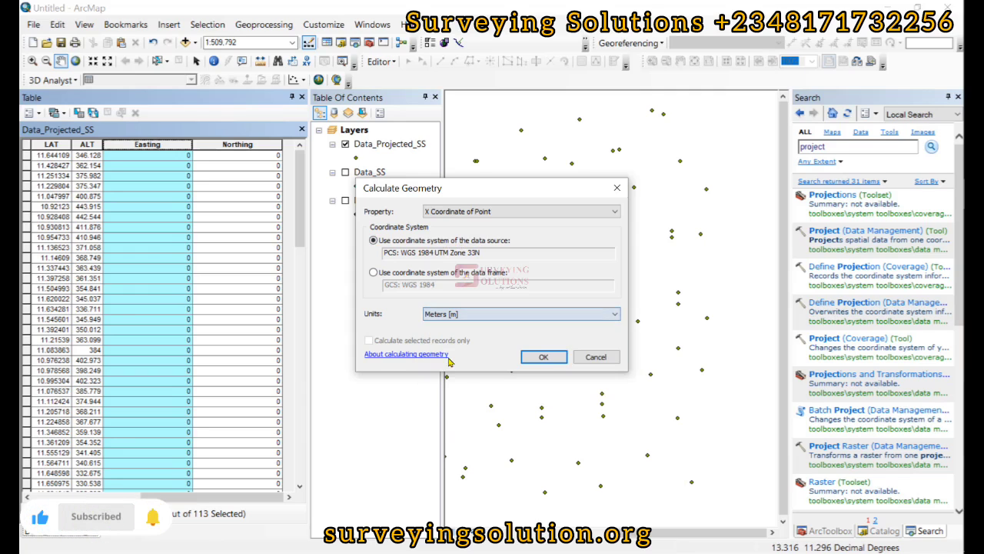
{"action": "left_click", "coordinate": [543, 358]}
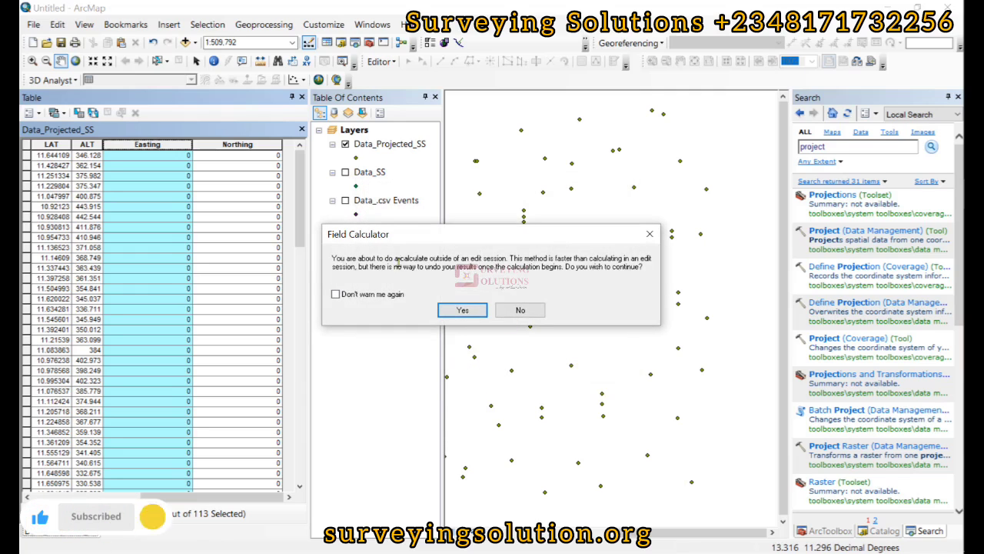
{"action": "left_click", "coordinate": [463, 311]}
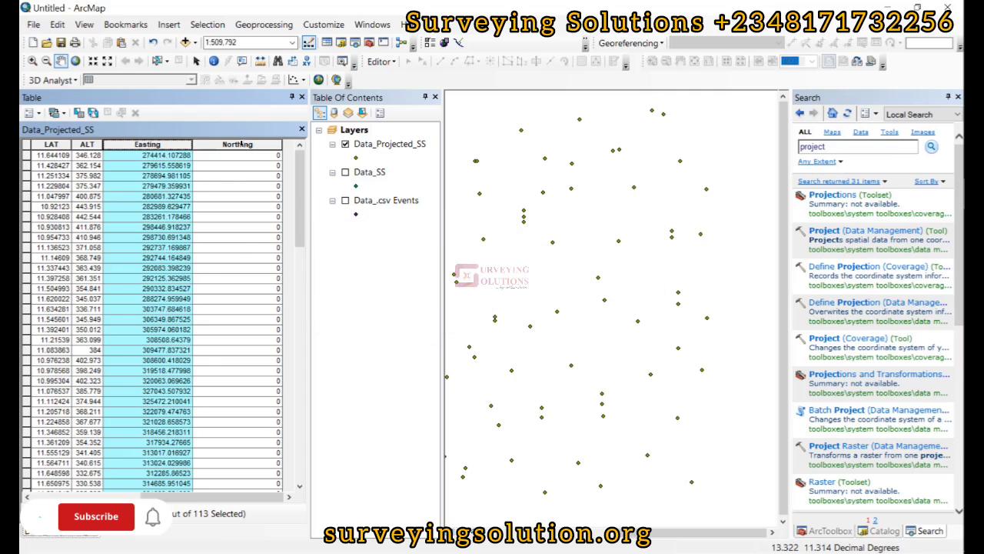
- Calculate Geometry into Northing as Y Coordinate of Point in metres, accepting the warnings
{"action": "left_click", "coordinate": [240, 145]}
{"action": "right_click", "coordinate": [241, 146]}
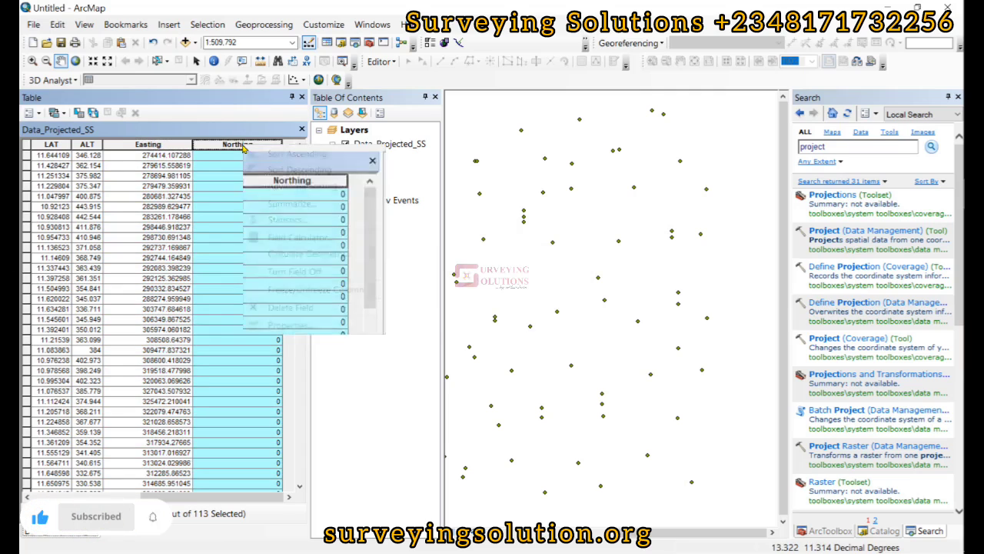
{"action": "left_click", "coordinate": [288, 253]}
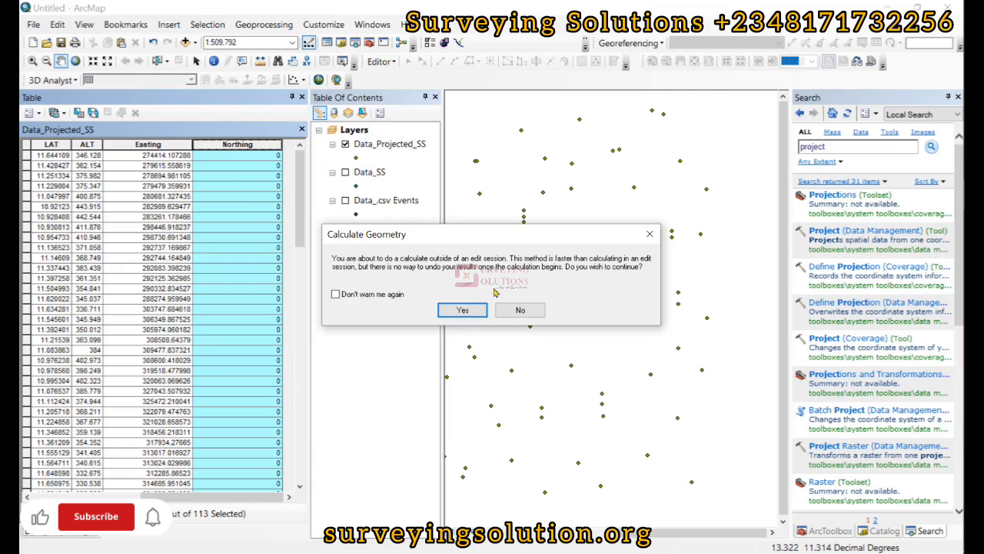
{"action": "left_click", "coordinate": [463, 310]}
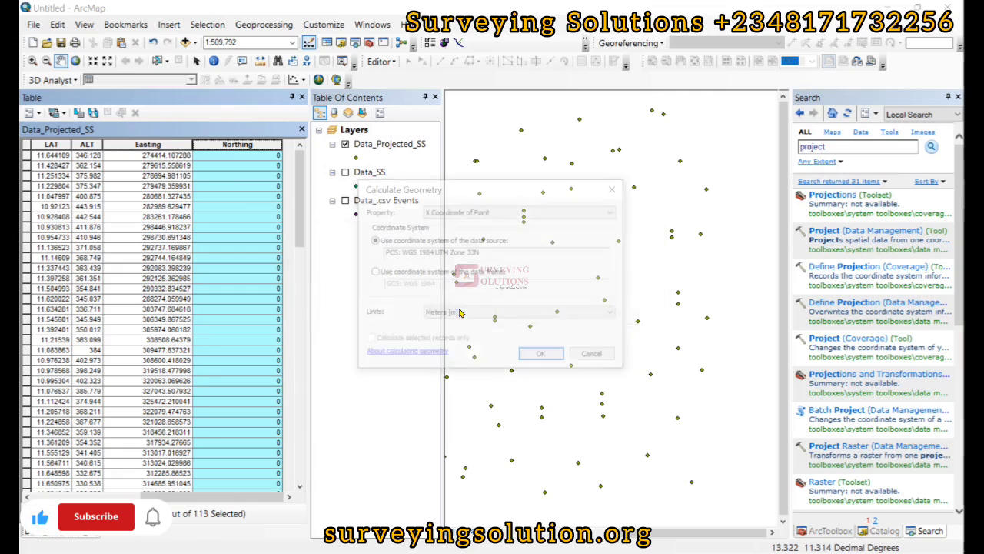
{"action": "left_click", "coordinate": [473, 215]}
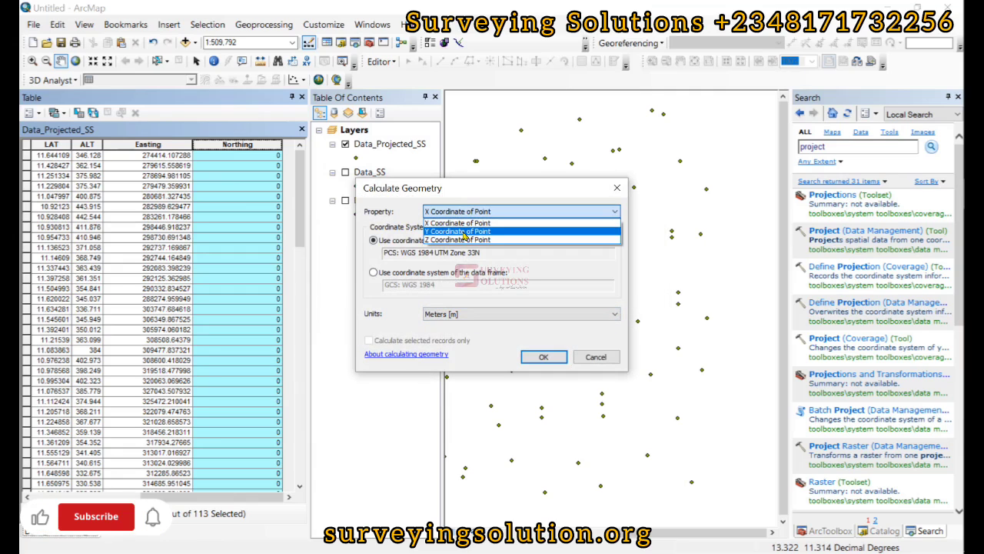
{"action": "left_click", "coordinate": [464, 231]}
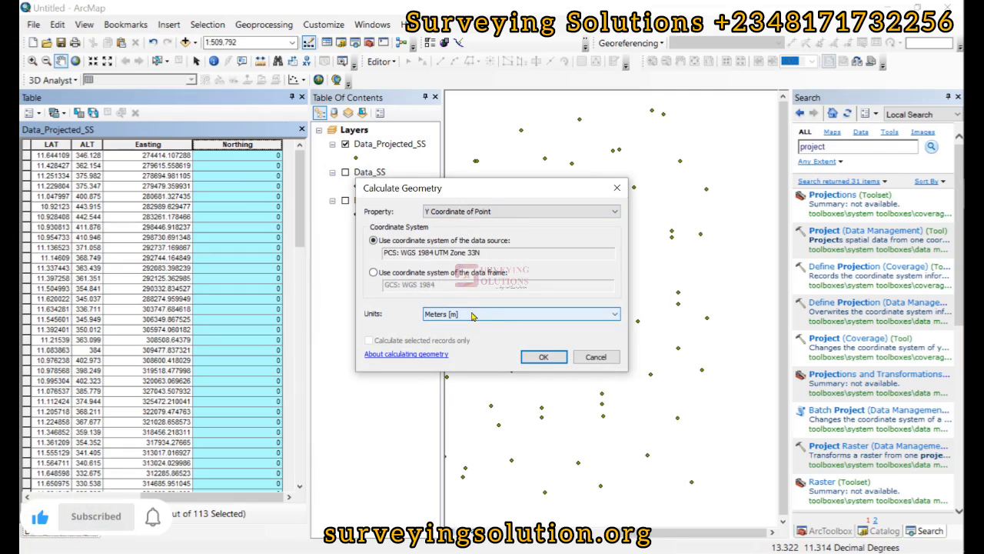
{"action": "left_click", "coordinate": [549, 360]}
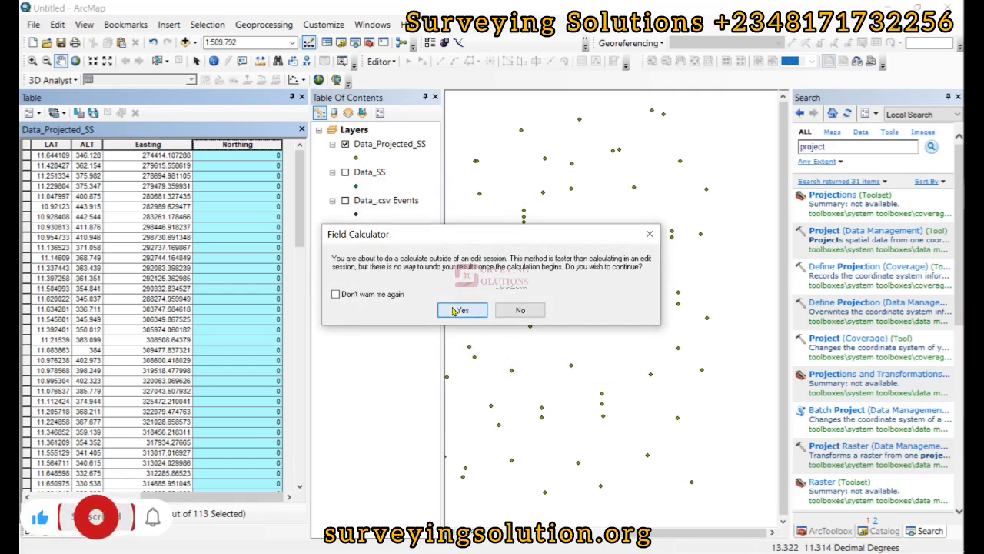
{"action": "left_click", "coordinate": [460, 309]}
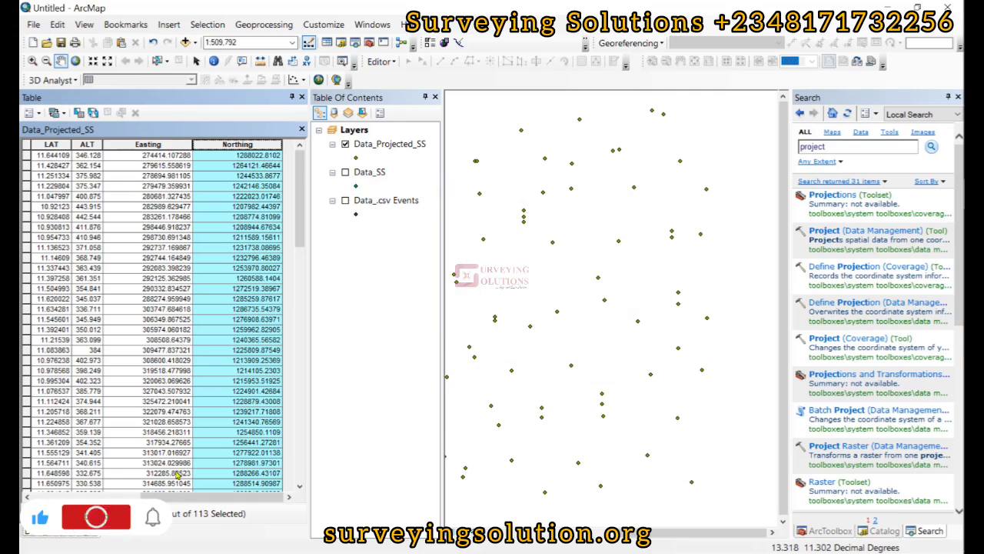
{"action": "left_click_drag", "start_coordinate": [178, 497], "coordinate": [161, 497]}
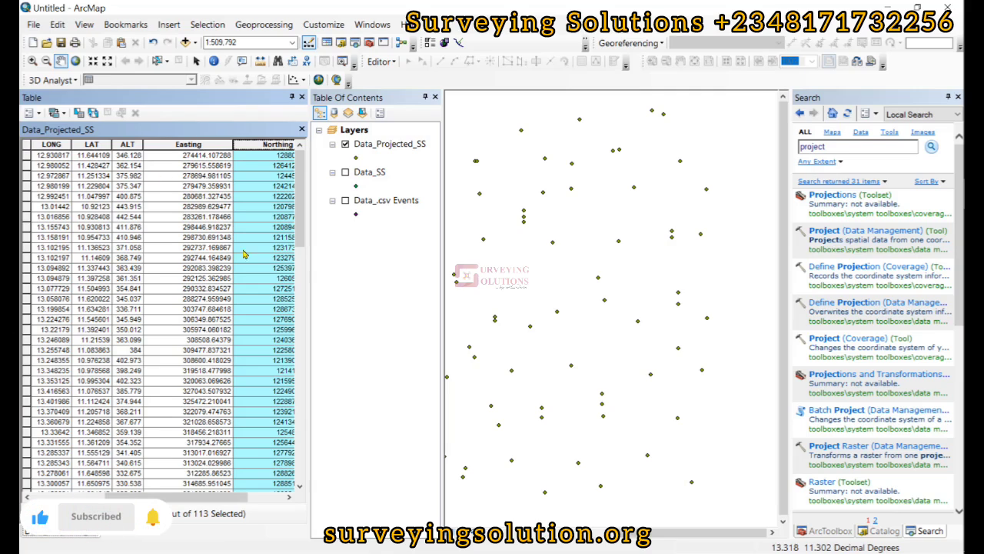
{"action": "left_click_drag", "start_coordinate": [168, 499], "coordinate": [104, 500]}
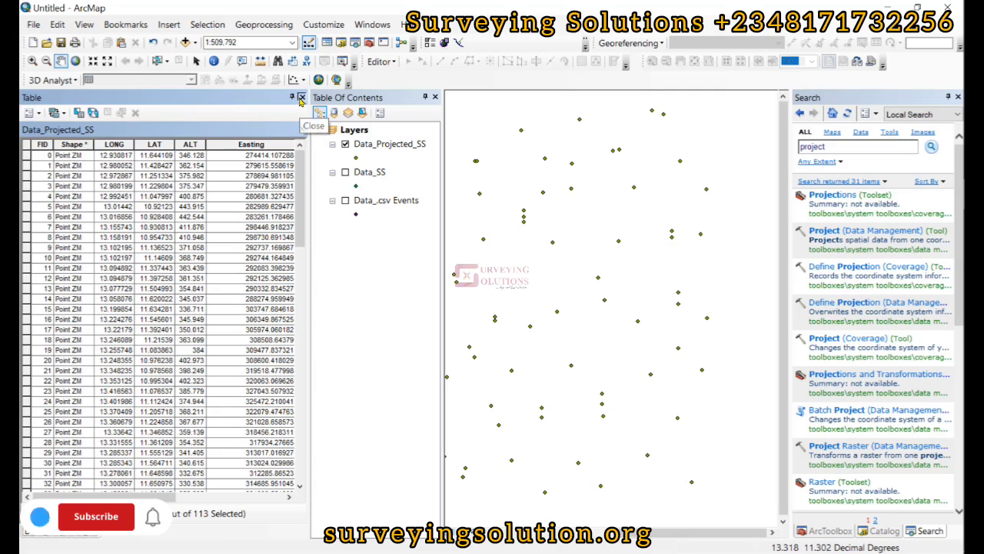
- Close the attribute table, reopen it for Data_Projected_SS to check Easting and Northing, and close it
{"action": "left_click", "coordinate": [300, 100]}
{"action": "left_click", "coordinate": [107, 146]}
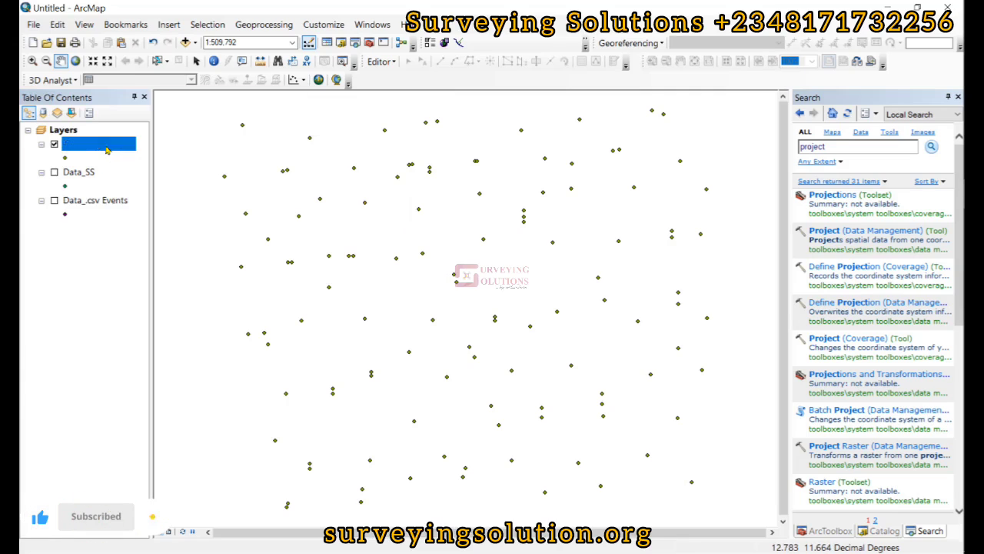
{"action": "right_click", "coordinate": [107, 149]}
{"action": "left_click", "coordinate": [151, 187]}
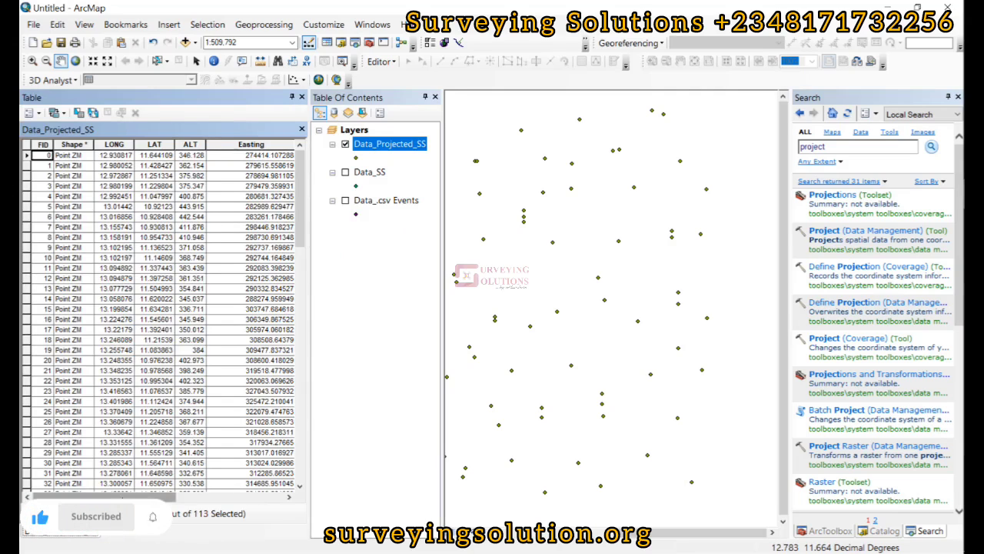
{"action": "left_click", "coordinate": [230, 496]}
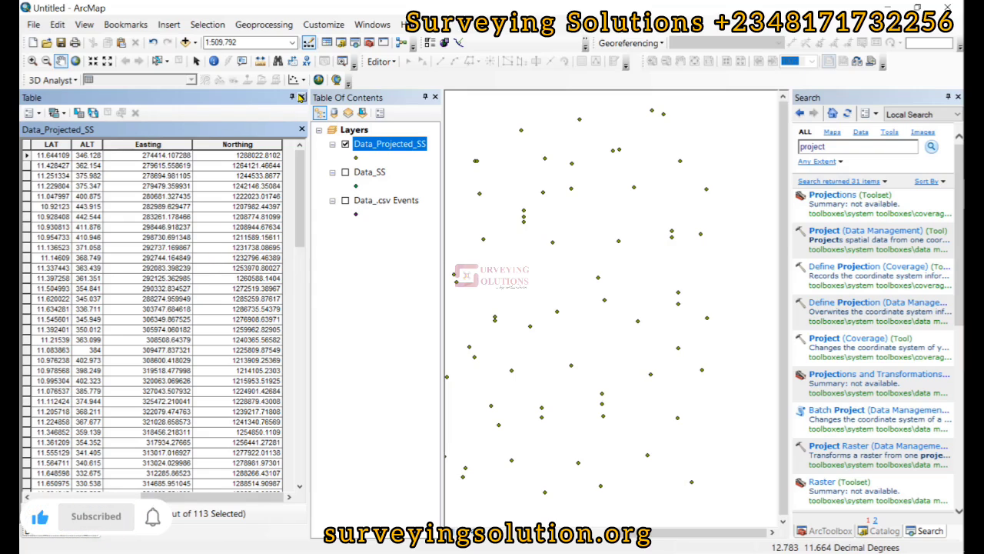
{"action": "left_click", "coordinate": [301, 97]}
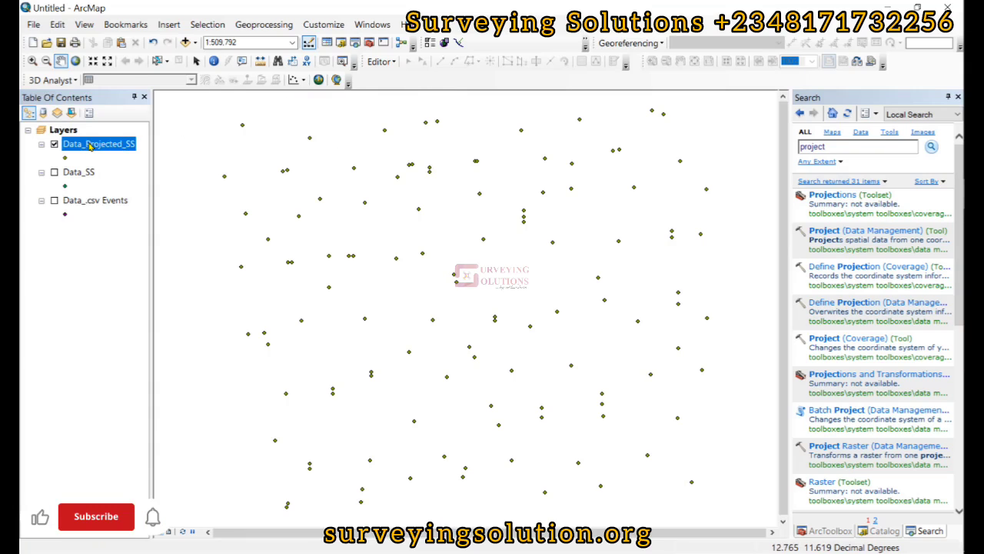
- Dismiss the Data_Projected_SS layer context menu without choosing anything
{"action": "right_click", "coordinate": [90, 147]}
{"action": "mouse_move", "coordinate": [193, 391]}
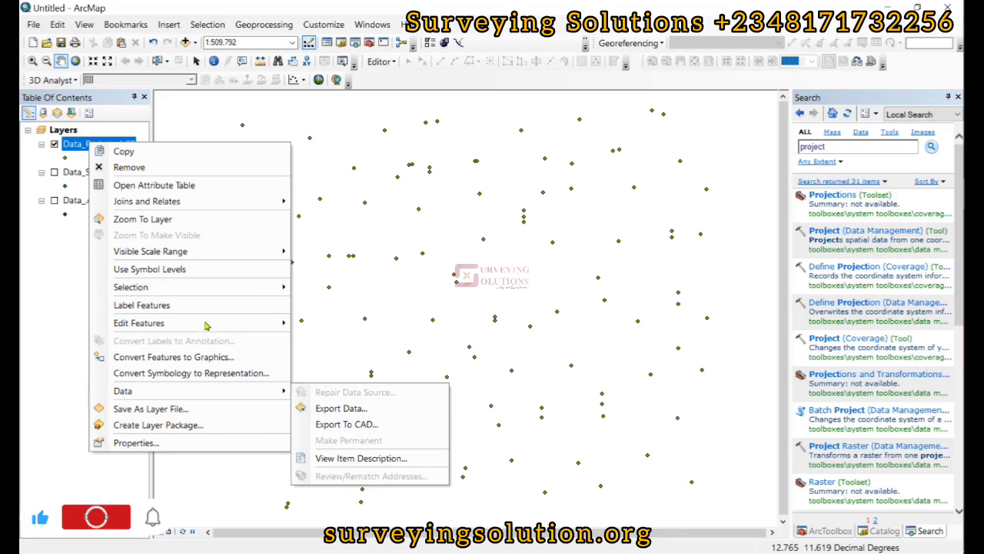
{"action": "left_click", "coordinate": [38, 288]}
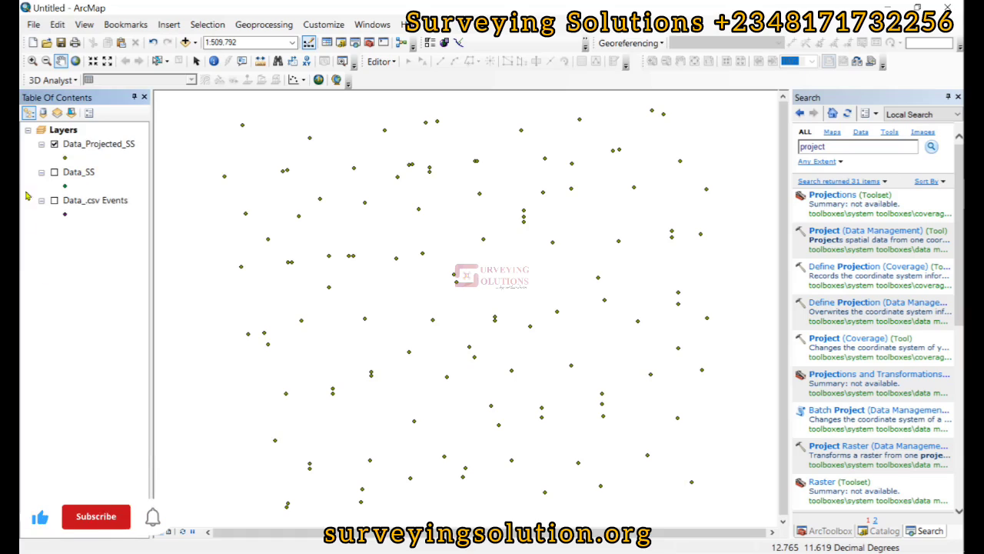